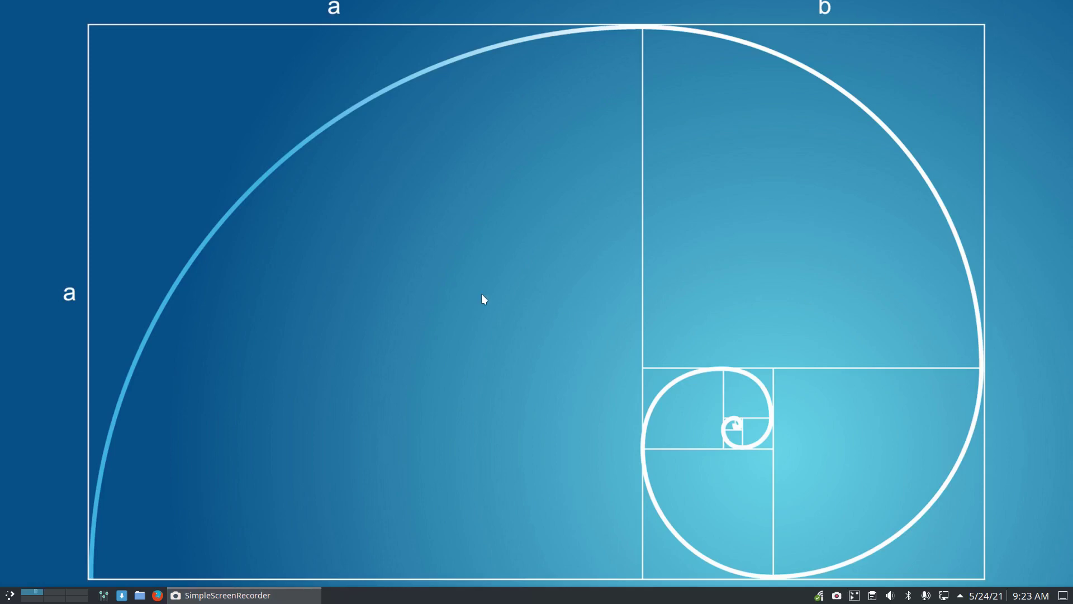
Start the ALXS virtual machine from VirtualBox Manager after briefly opening and closing a host terminal
{"action": "key", "text": "ctrl+alt+t"}
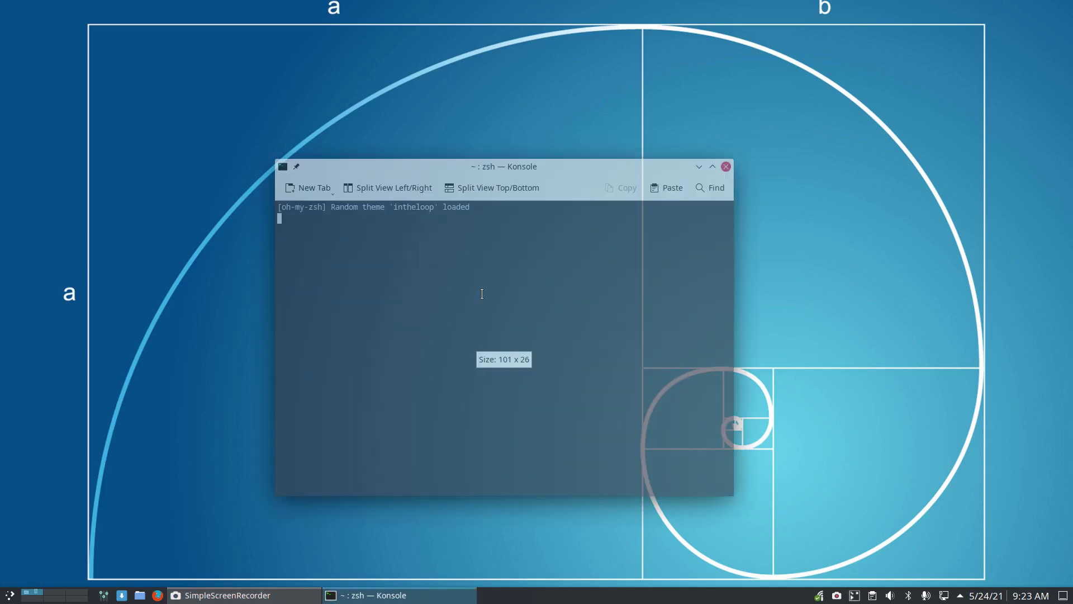
{"action": "left_click", "coordinate": [726, 166]}
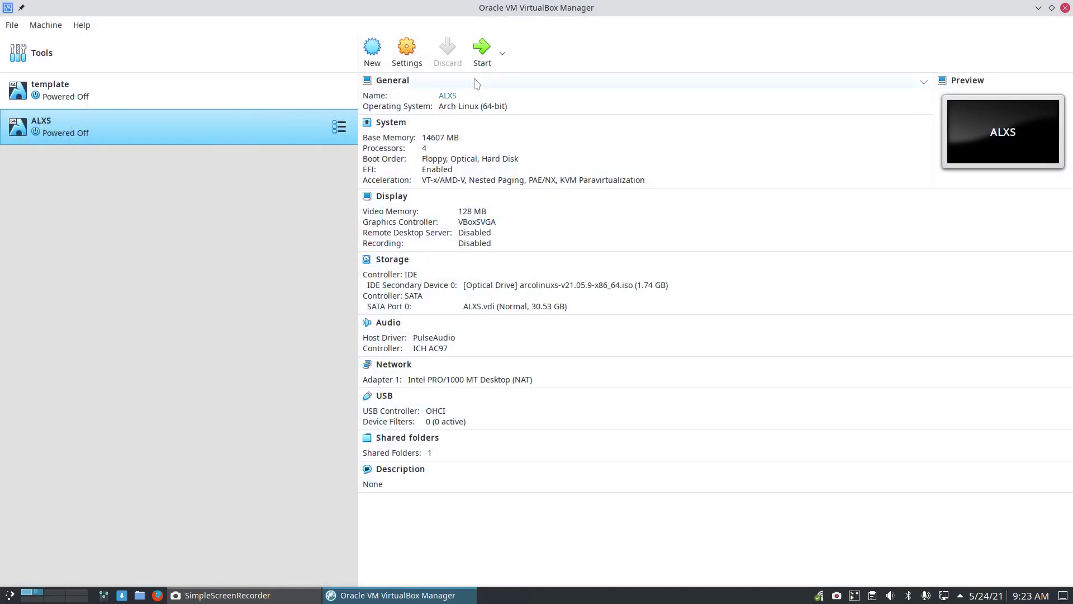
{"action": "left_click", "coordinate": [486, 55]}
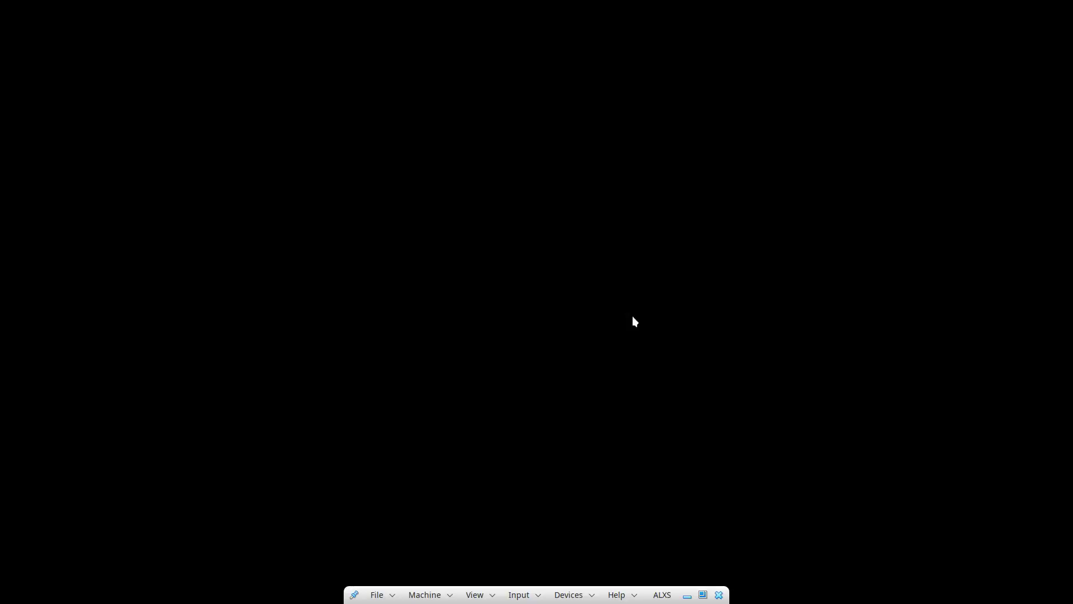
Boot ArcoLinux from GRUB and run xd in a terminal to show the current session
{"action": "key", "text": "Return"}
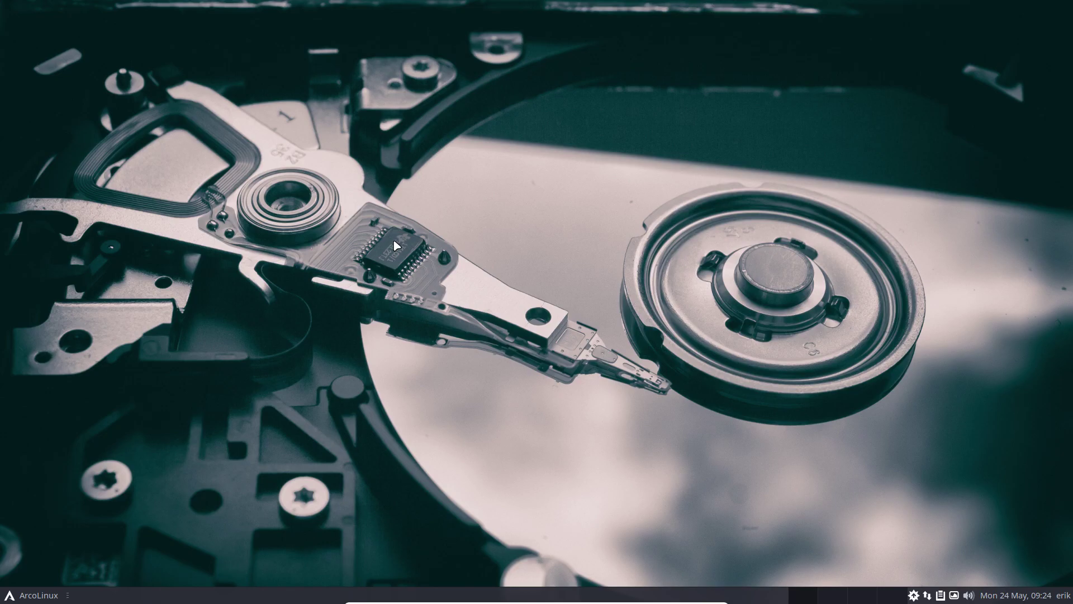
{"action": "key", "text": "ctrl+alt+t"}
{"action": "type", "text": "xd"}
{"action": "key", "text": "Return"}
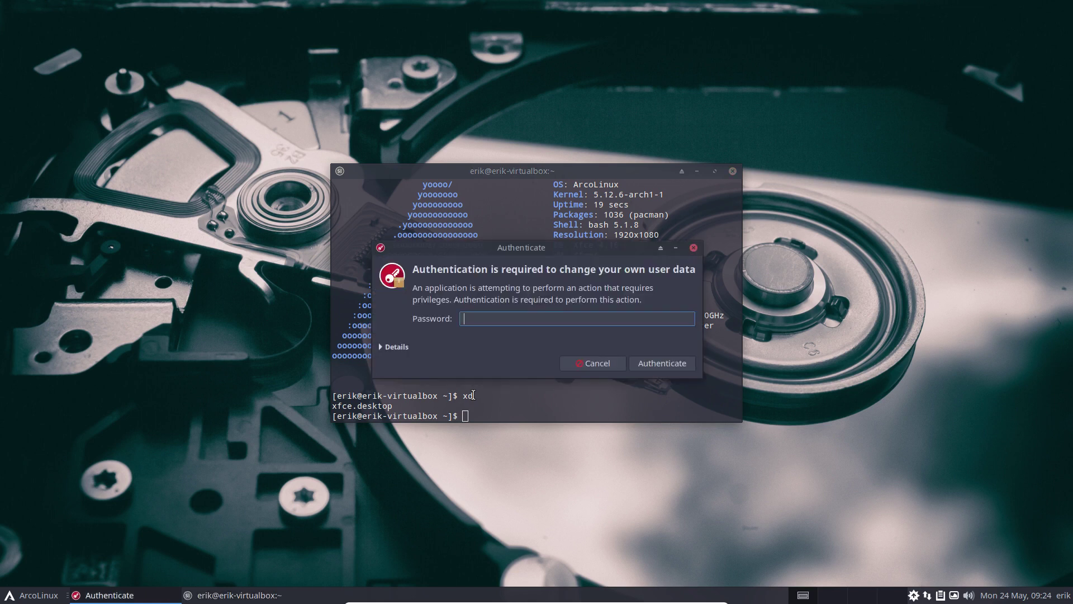
Authenticate with the user password, install dwm via the Desktop Installer, and close the Tweak Tool
{"action": "key", "text": "Return"}
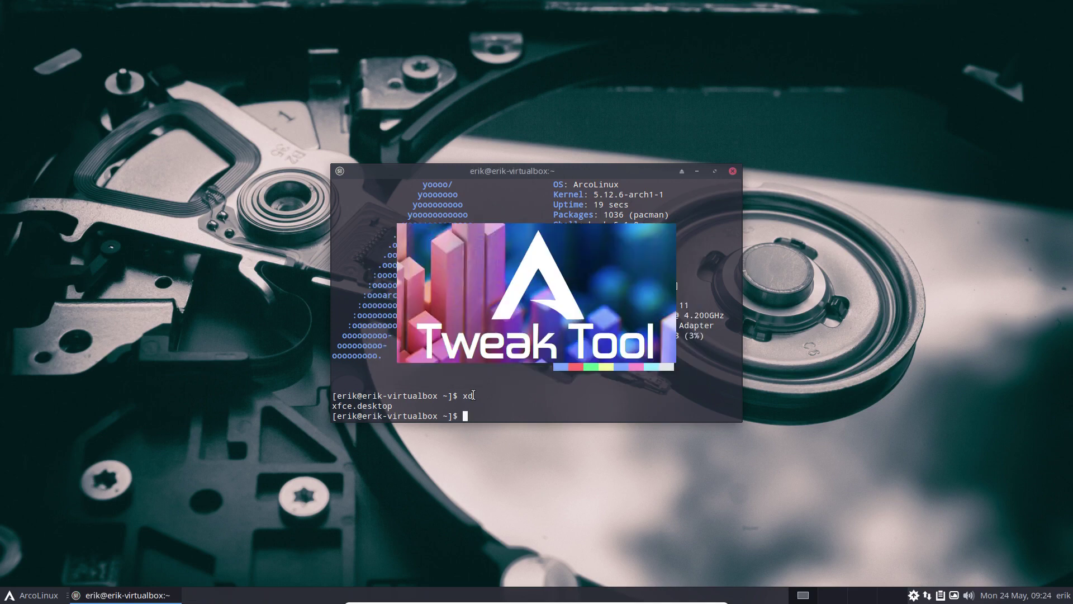
{"action": "left_click", "coordinate": [330, 199]}
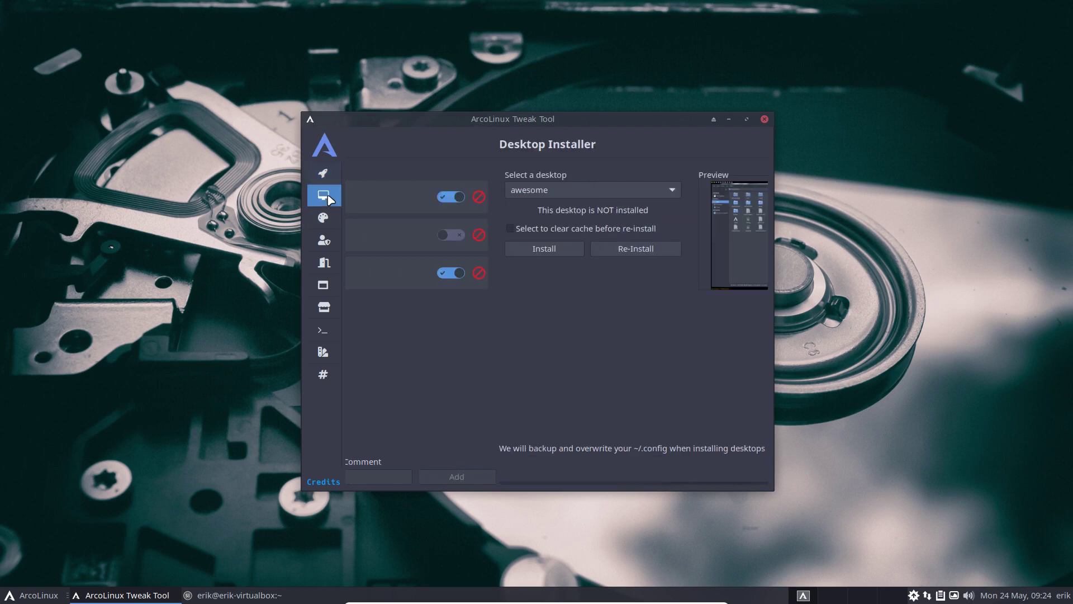
{"action": "left_click", "coordinate": [461, 191]}
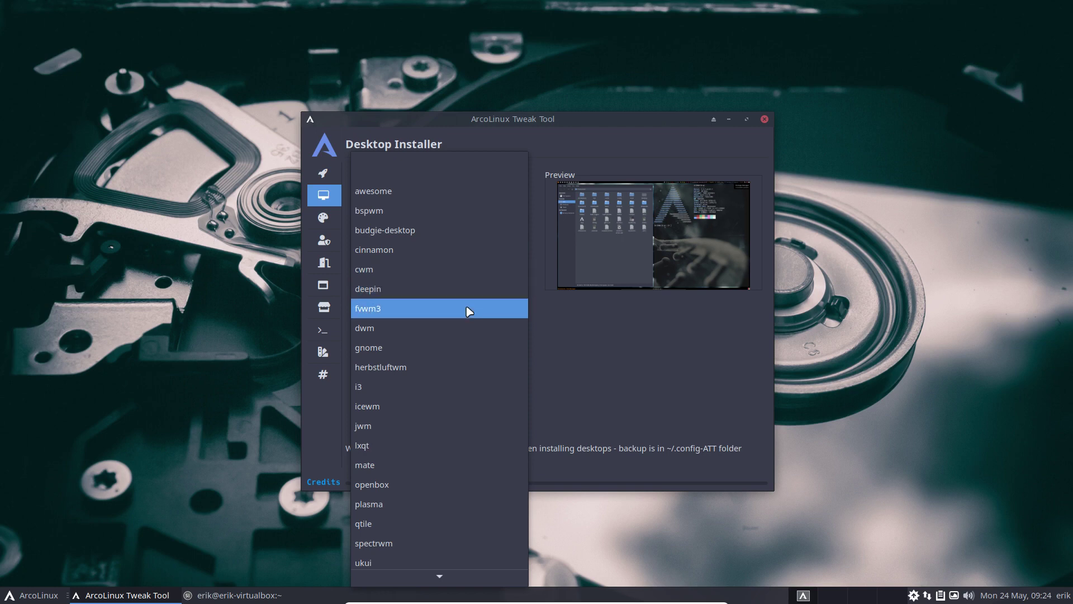
{"action": "left_click", "coordinate": [468, 329]}
{"action": "left_click", "coordinate": [391, 249]}
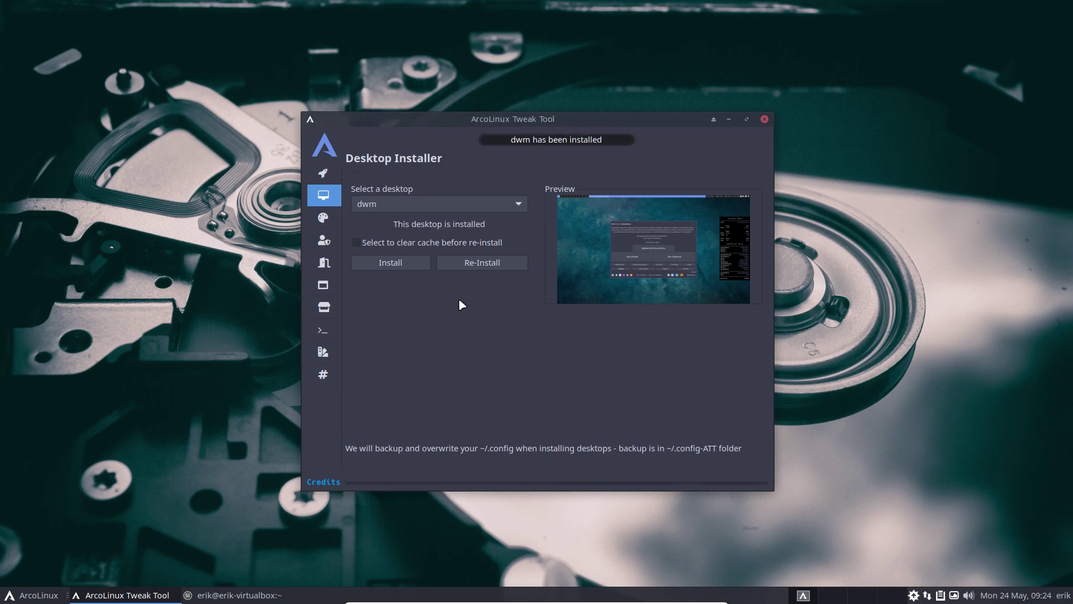
{"action": "left_click", "coordinate": [764, 119]}
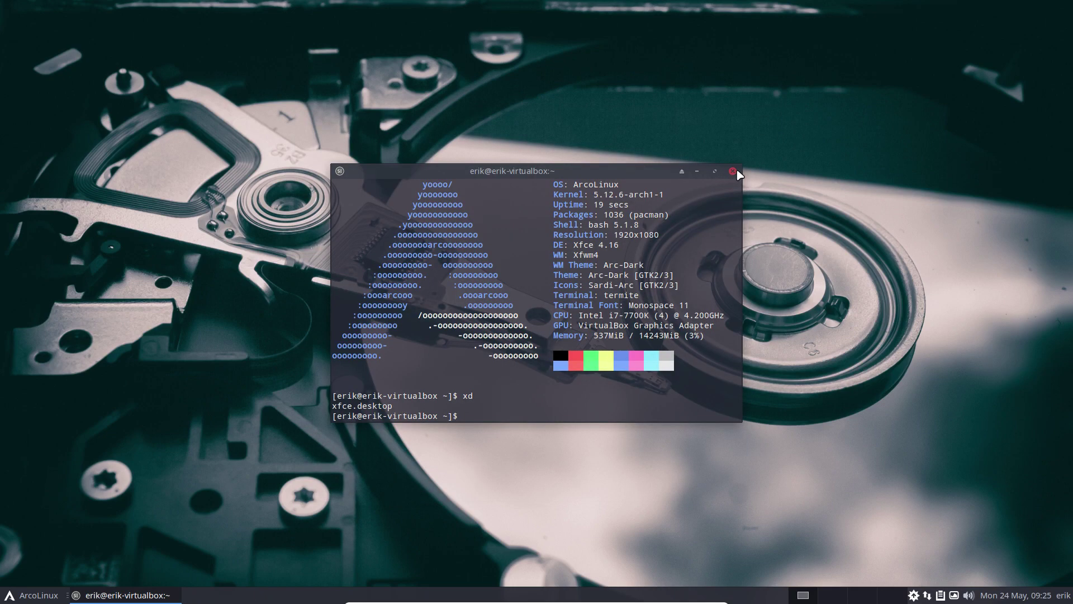
Close the terminal and log out of Xfce through the menu's power options
{"action": "left_click", "coordinate": [733, 171]}
{"action": "left_click", "coordinate": [53, 600]}
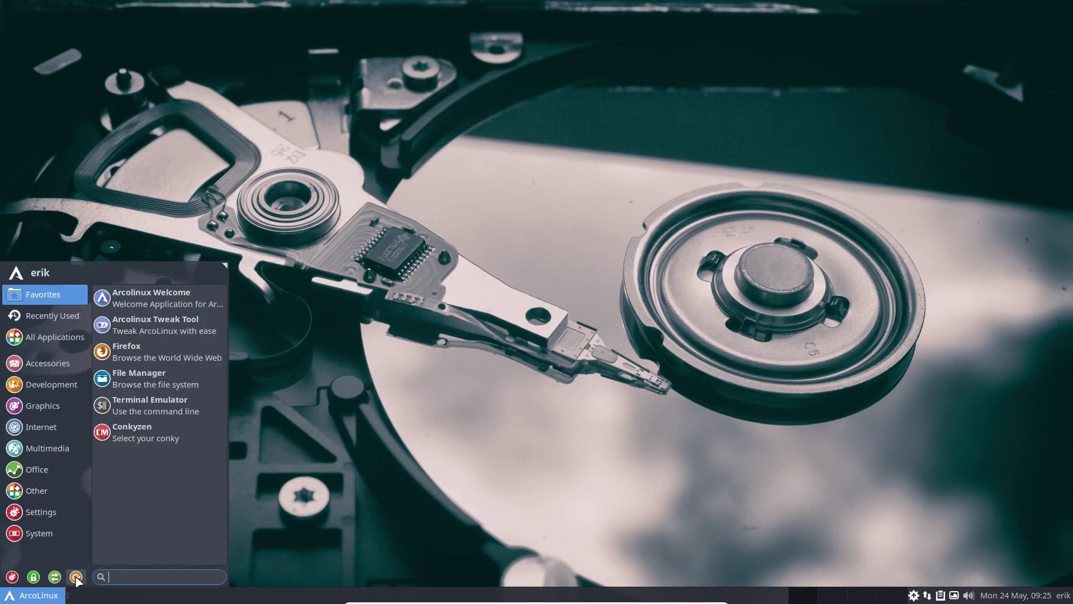
{"action": "left_click", "coordinate": [76, 578]}
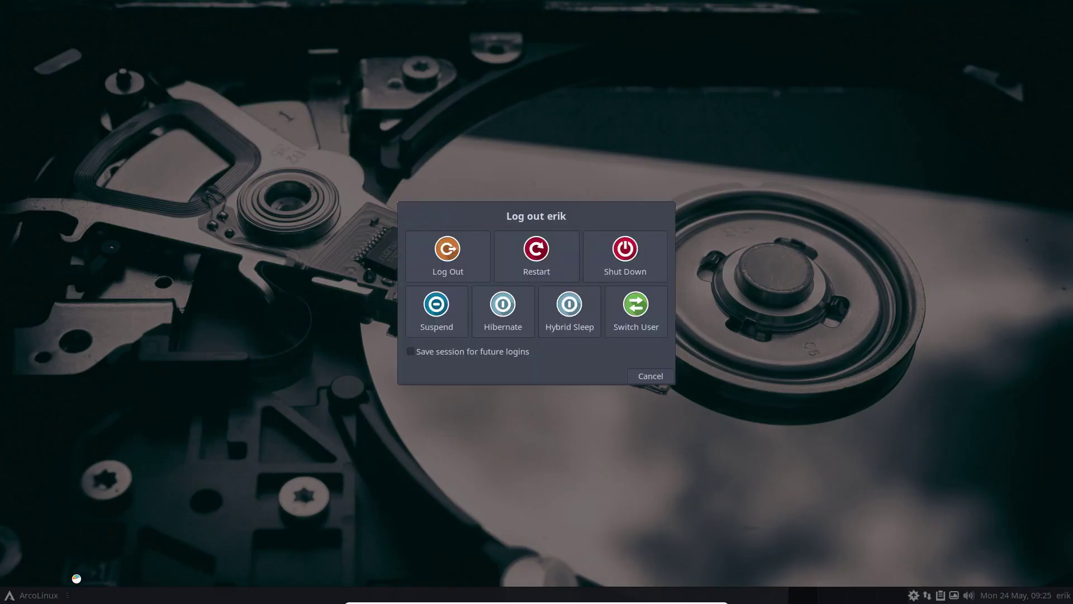
{"action": "left_click", "coordinate": [459, 249]}
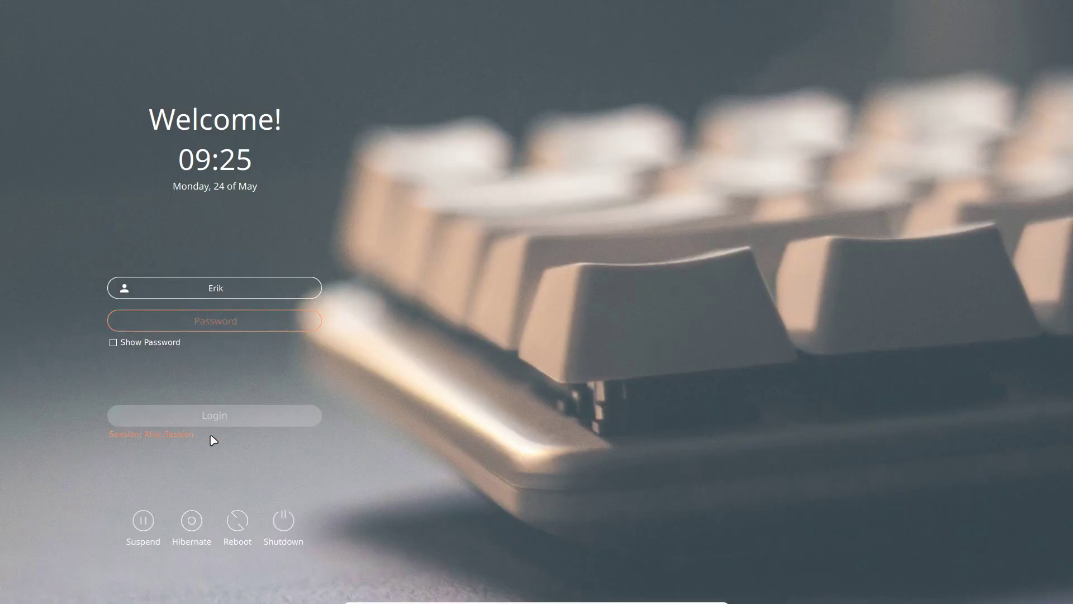
Choose the Dwm session at the login screen and log in with the password
{"action": "left_click", "coordinate": [155, 439]}
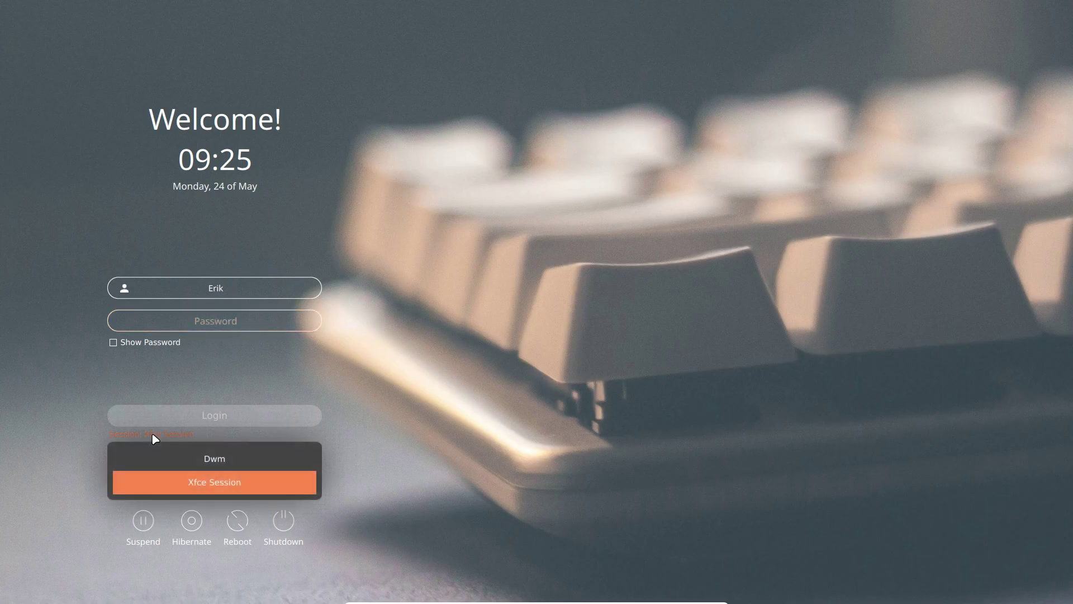
{"action": "left_click", "coordinate": [208, 459]}
{"action": "left_click", "coordinate": [210, 319]}
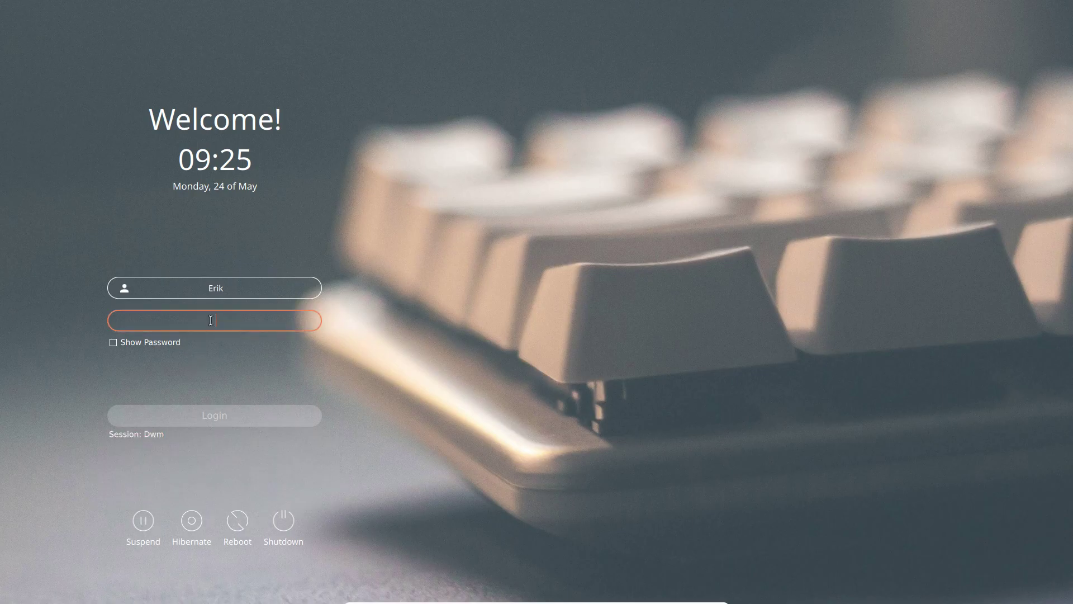
{"action": "type", "text": "***"}
{"action": "key", "text": "Return"}
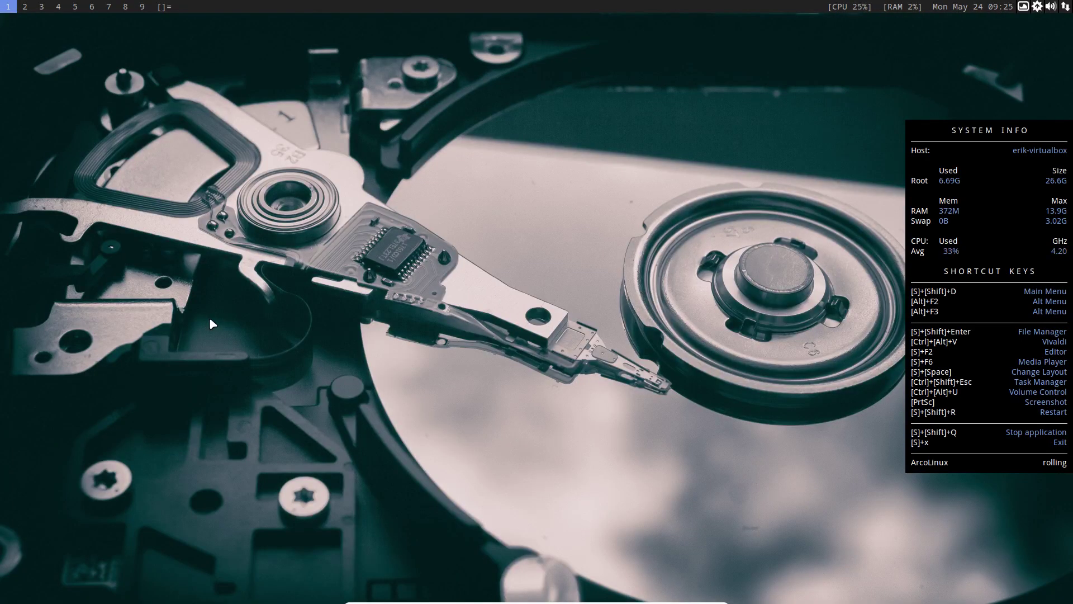
Open and close a dwm terminal and the file manager, then log out via ArcoLinux Logout
{"action": "key", "text": "super+Return"}
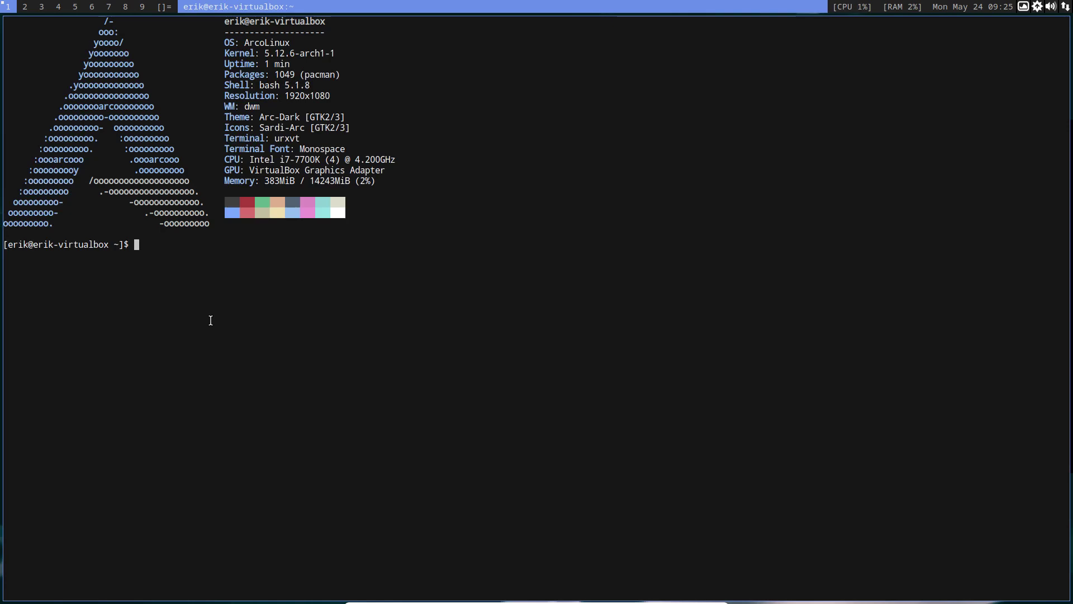
{"action": "key", "text": "super+shift+Return"}
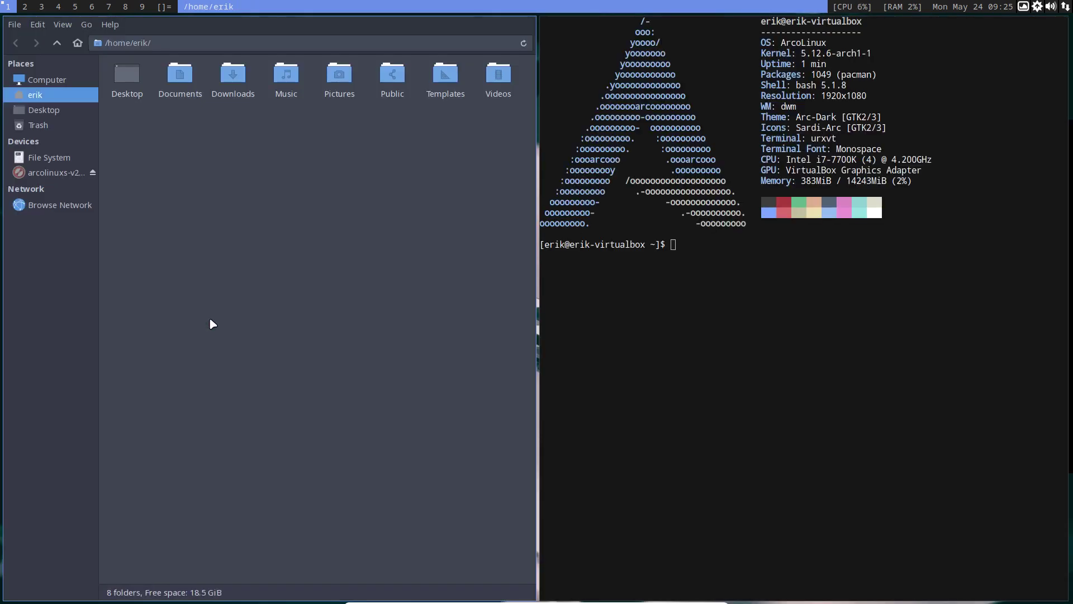
{"action": "key", "text": "super+q"}
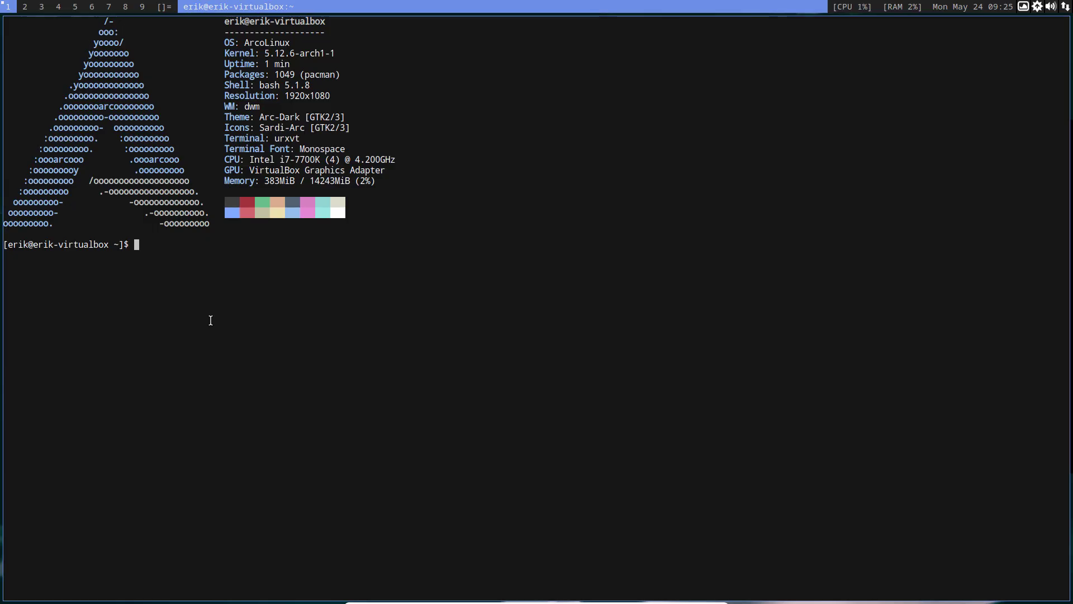
{"action": "key", "text": "super+q"}
{"action": "key", "text": "super+x"}
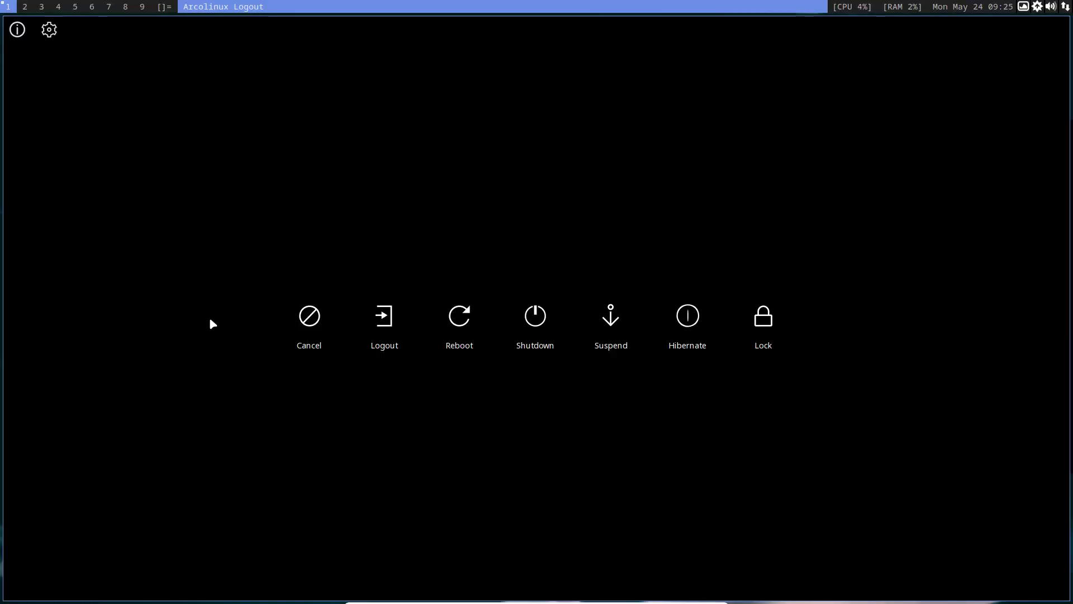
{"action": "key", "text": "l"}
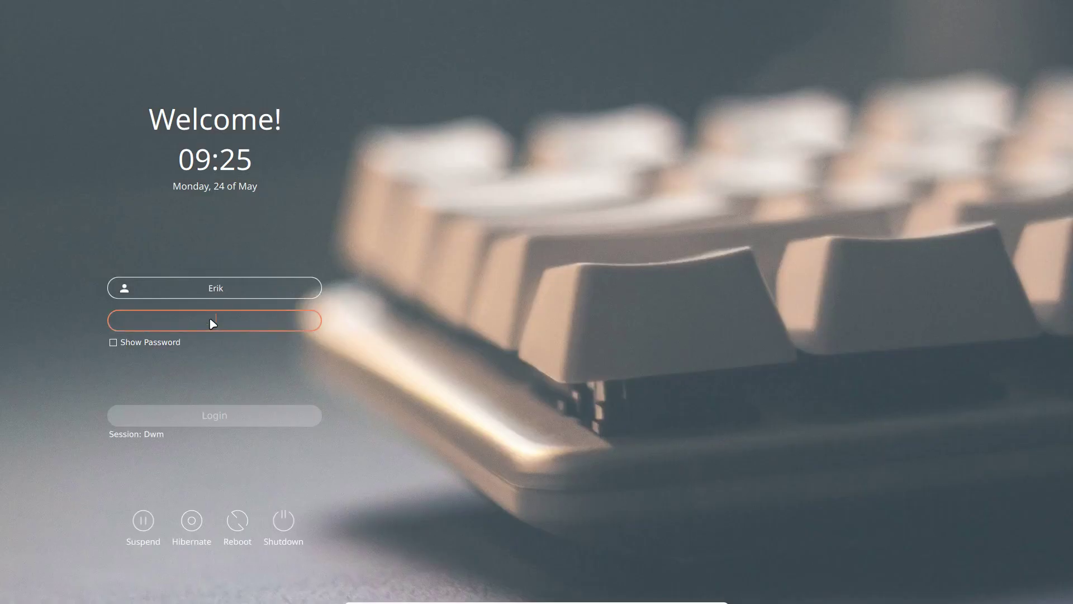
Enter the password, switch the session to Xfce Session, and log in
{"action": "type", "text": "***"}
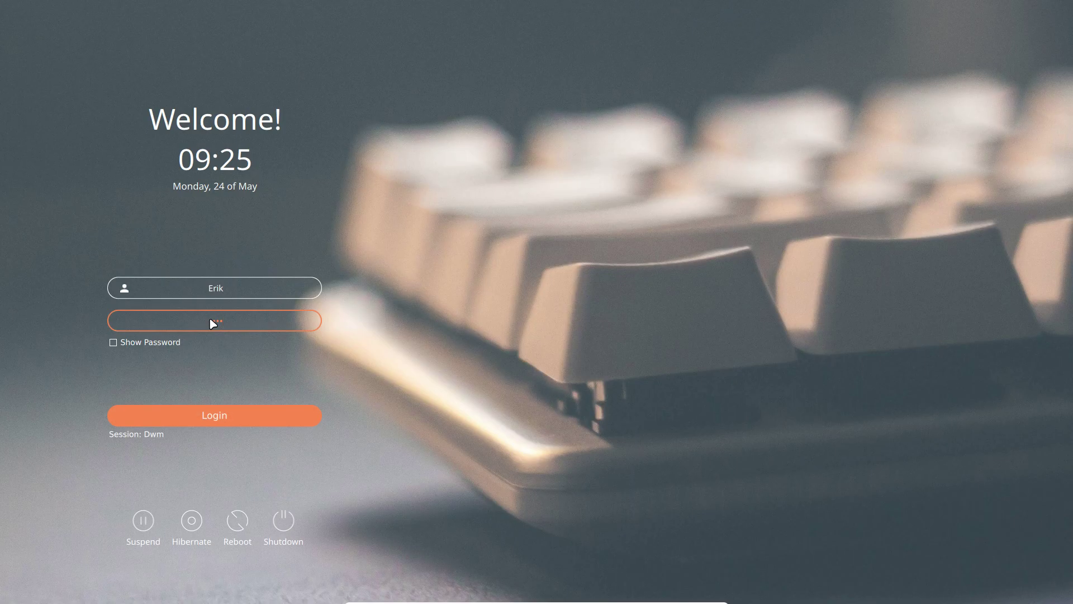
{"action": "type", "text": "*"}
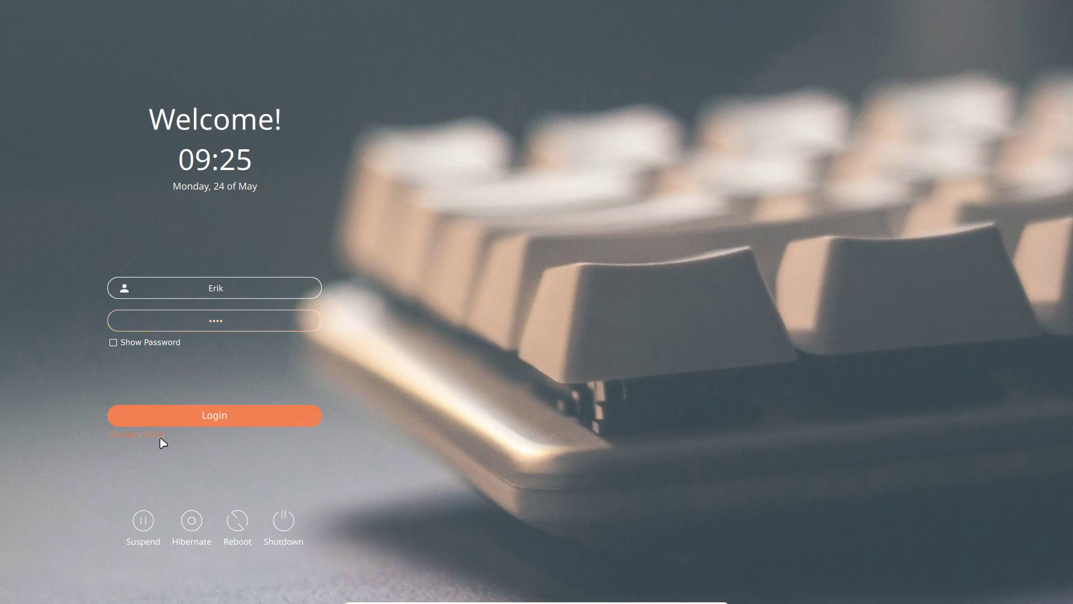
{"action": "left_click", "coordinate": [161, 440]}
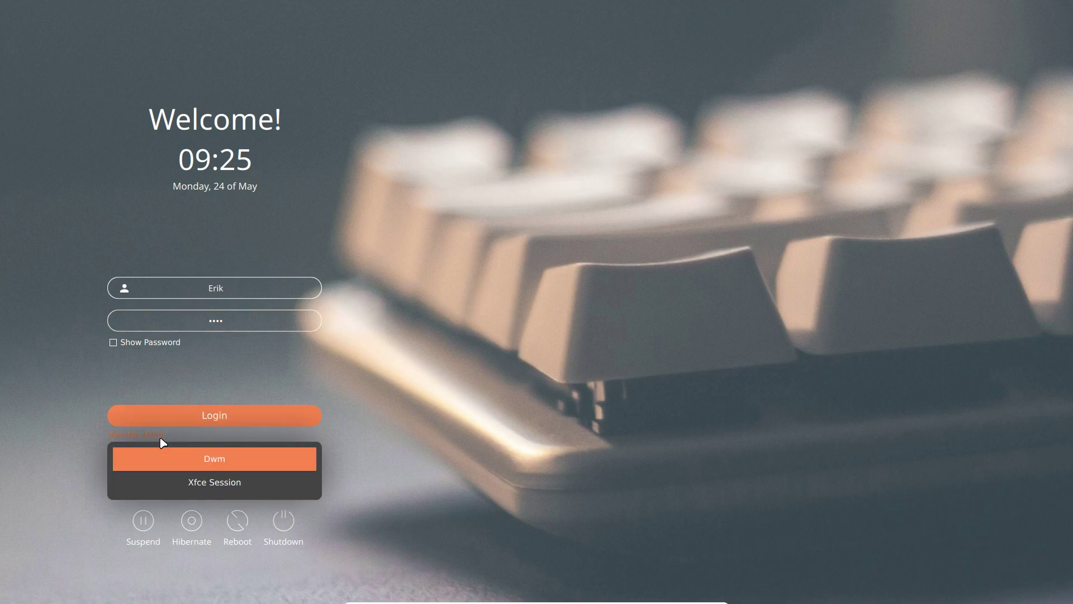
{"action": "left_click", "coordinate": [218, 483]}
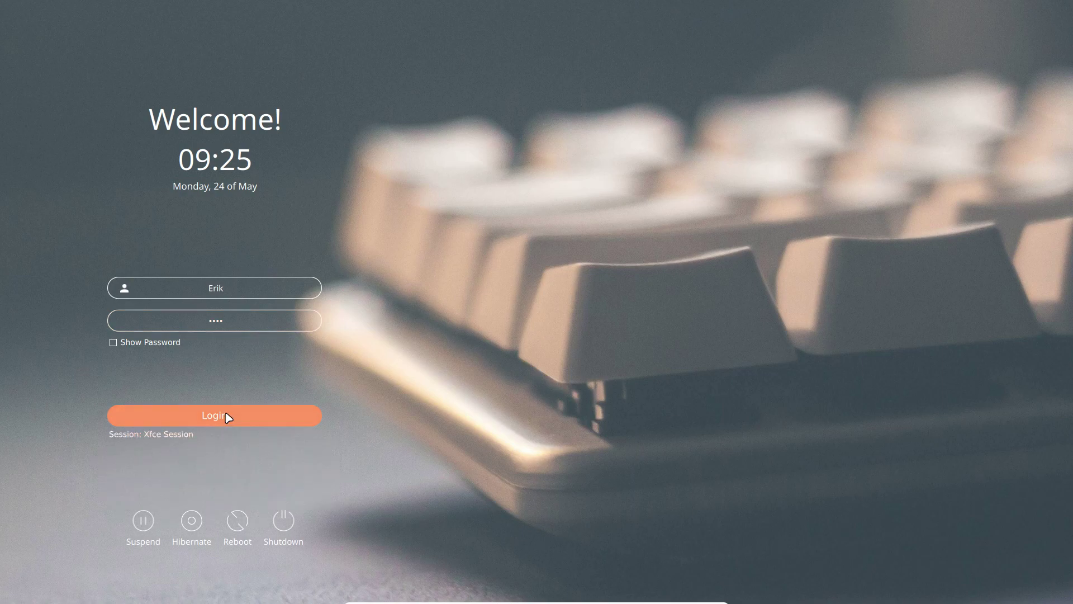
{"action": "left_click", "coordinate": [225, 416]}
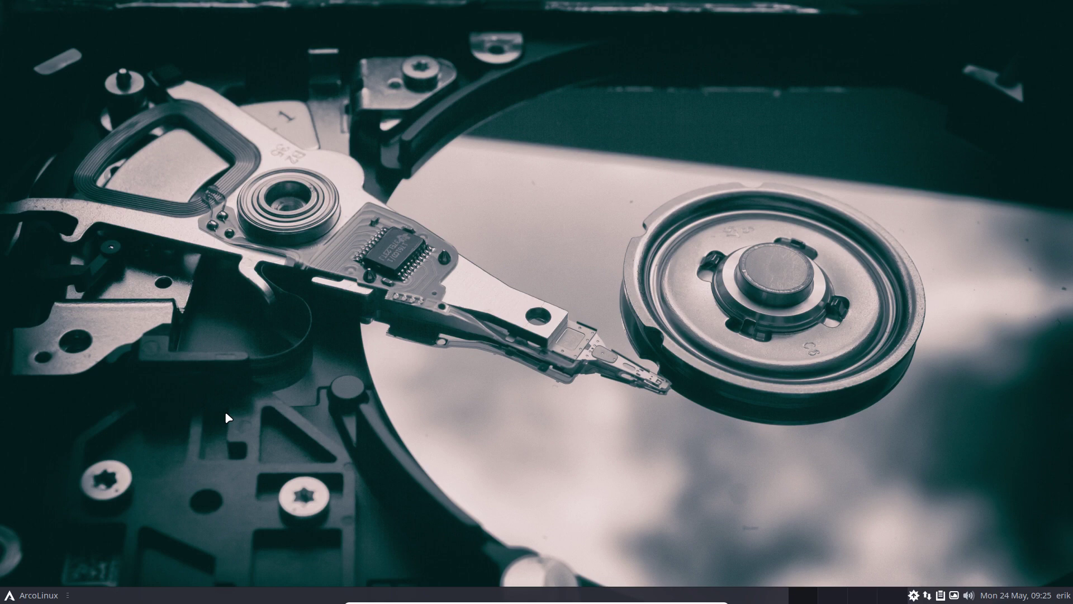
Open a terminal and run nsddm to edit /etc/sddm.conf in nano with sudo
{"action": "key", "text": "ctrl+alt+t"}
{"action": "type", "text": "n"}
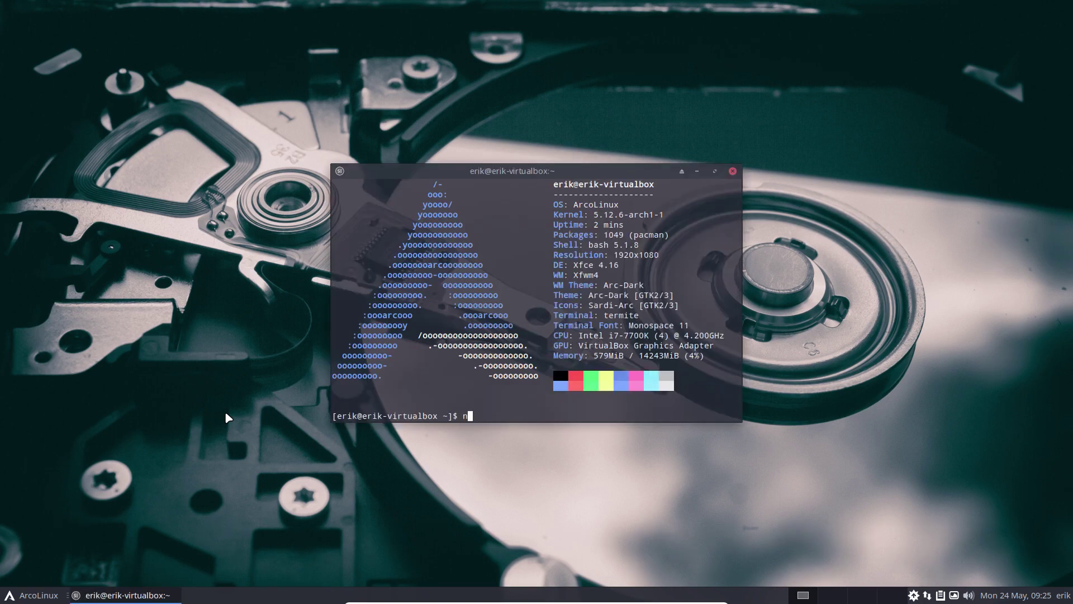
{"action": "type", "text": "sddm"}
{"action": "key", "text": "Return"}
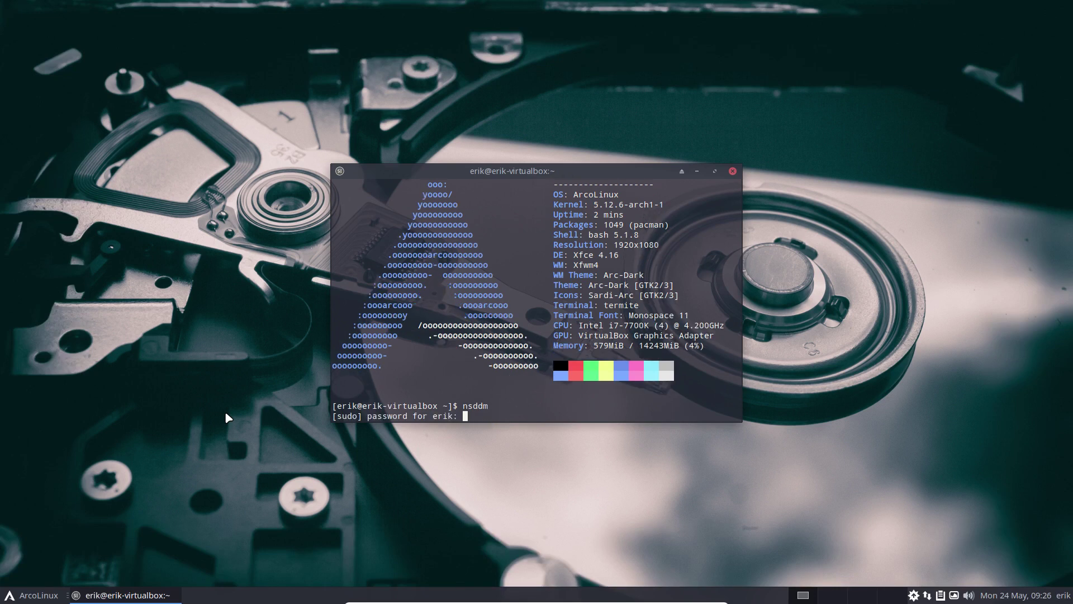
{"action": "key", "text": "Return"}
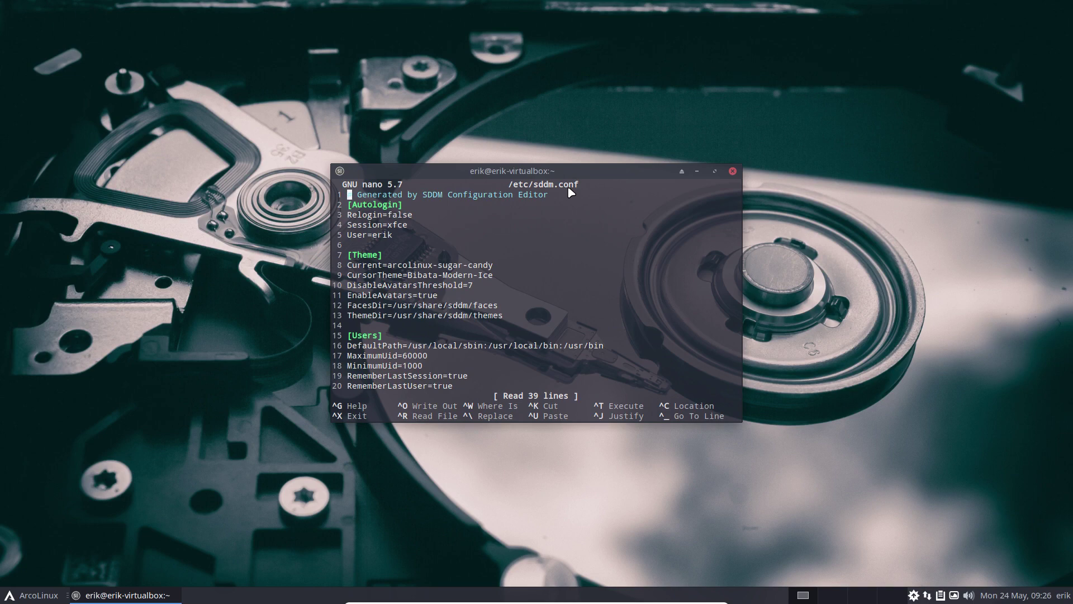
Move to the Session=xfce line under Autologin and start erasing xfce
{"action": "key", "text": "Down"}
{"action": "key", "text": "Down"}
{"action": "key", "text": "Down"}
{"action": "key", "text": "Right"}
{"action": "key", "text": "Right"}
{"action": "key", "text": "Right"}
{"action": "key", "text": "Right"}
{"action": "key", "text": "Right"}
{"action": "key", "text": "Right"}
{"action": "key", "text": "Right"}
{"action": "key", "text": "Right"}
{"action": "key", "text": "Right"}
{"action": "key", "text": "Right"}
{"action": "key", "text": "Down"}
{"action": "key", "text": "Up"}
{"action": "key", "text": "Right"}
{"action": "key", "text": "Right"}
{"action": "key", "text": "BackSpace"}
{"action": "key", "text": "BackSpace"}
{"action": "key", "text": "BackSpace"}
{"action": "key", "text": "BackSpace"}
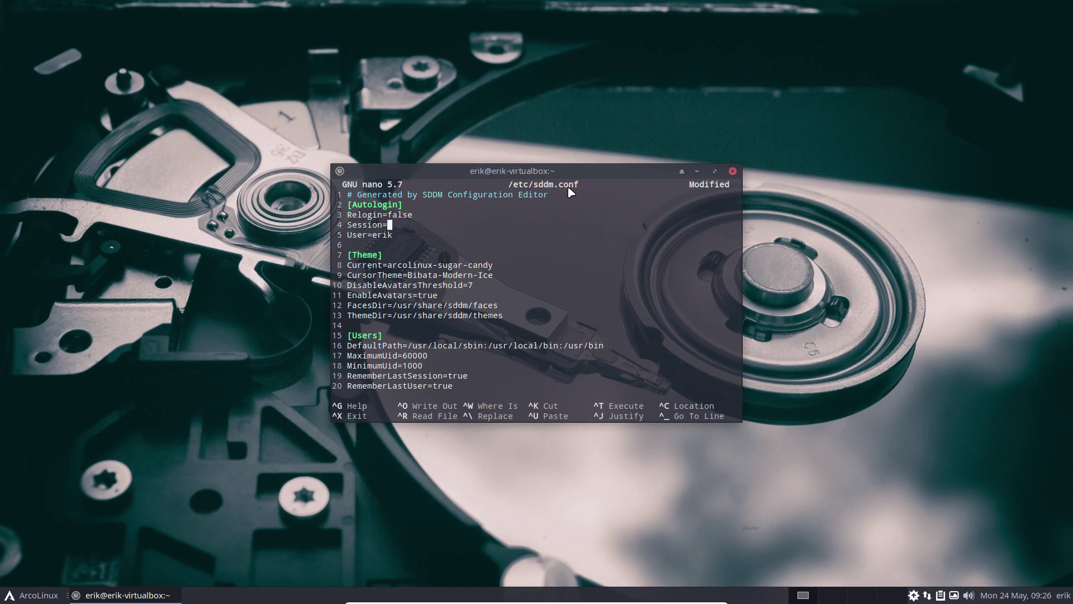
Open a second terminal beside nano and run xd to list the available session files
{"action": "key", "text": "super+Return"}
{"action": "left_click_drag", "start_coordinate": [571, 173], "coordinate": [282, 54]}
{"action": "left_click", "coordinate": [718, 205]}
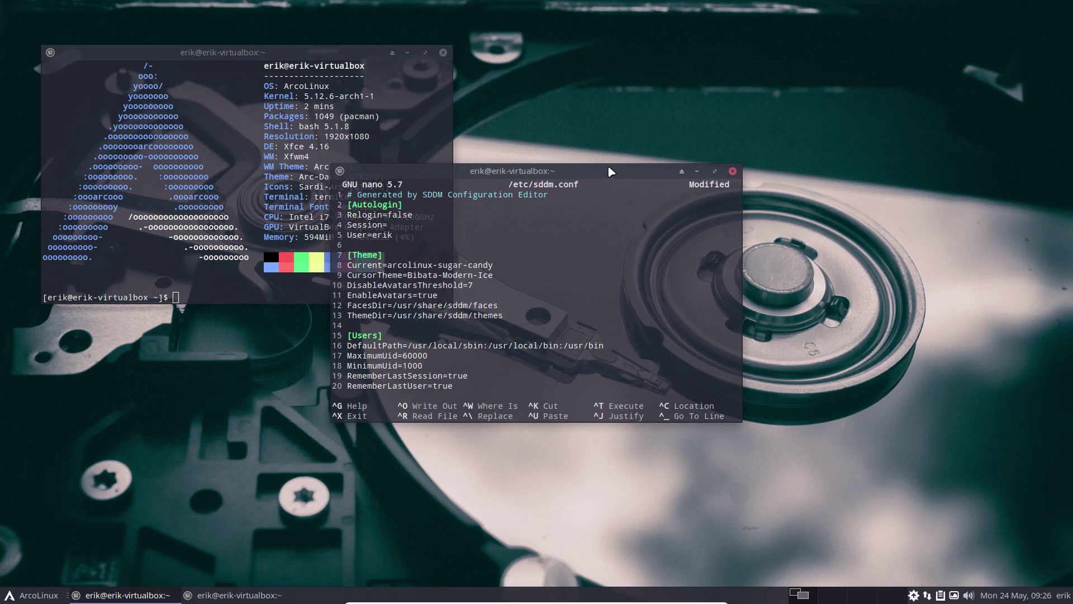
{"action": "left_click_drag", "start_coordinate": [615, 174], "coordinate": [868, 259]}
{"action": "left_click", "coordinate": [265, 275]}
{"action": "type", "text": "xd"}
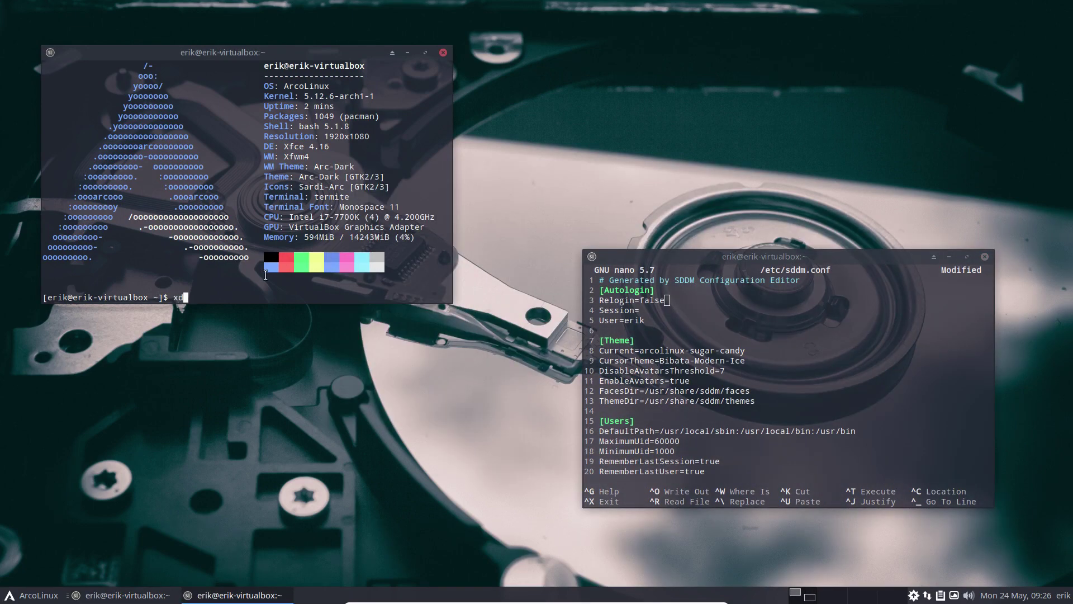
{"action": "key", "text": "Return"}
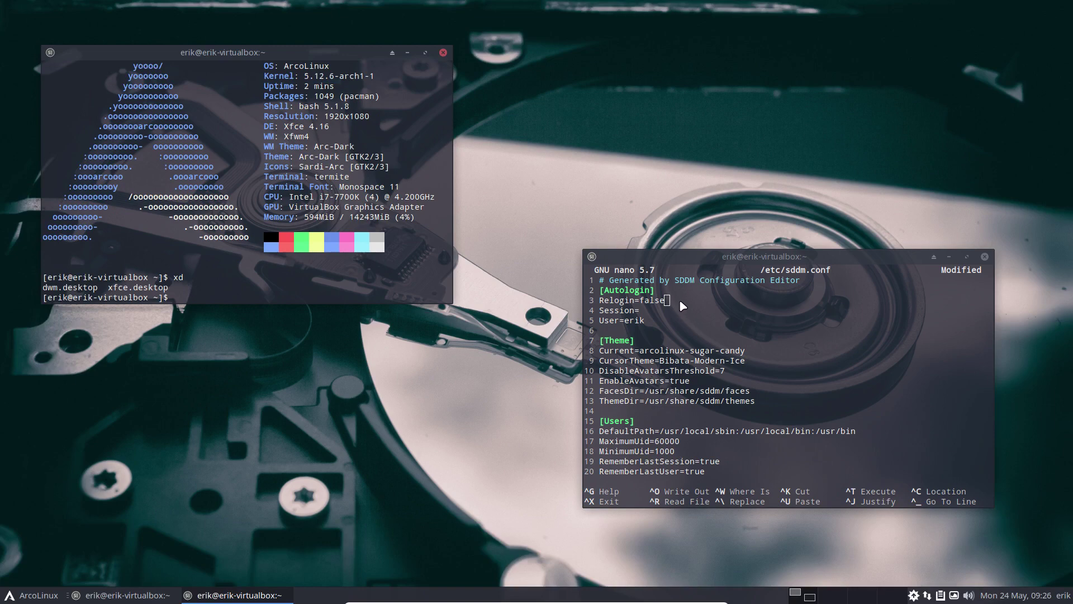
Back in nano, replace xfce with dwm on the Autologin Session line
{"action": "double_click", "coordinate": [665, 310]}
{"action": "key", "text": "Down"}
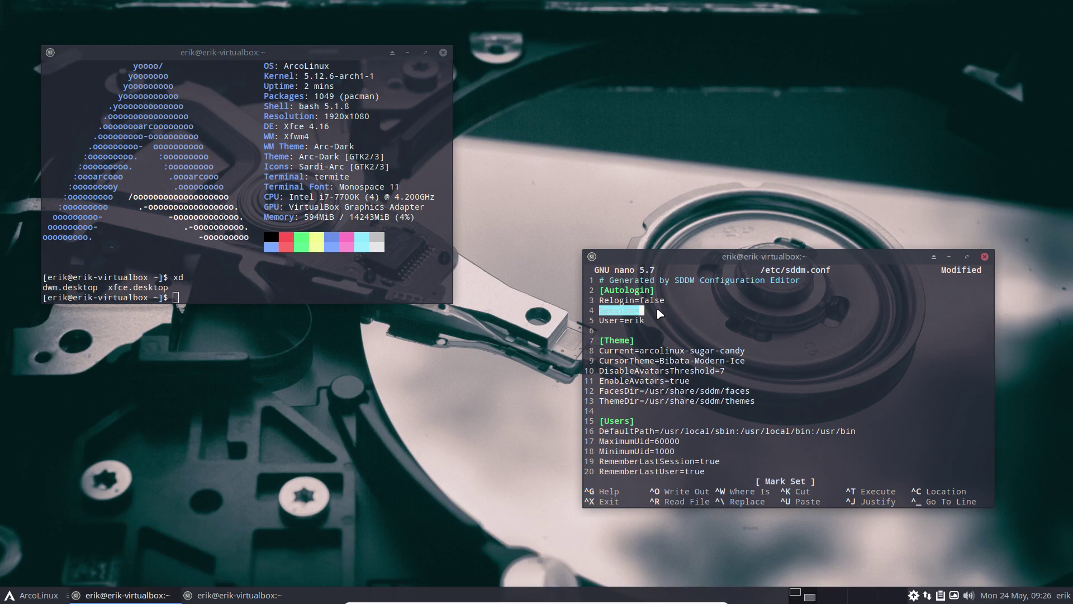
{"action": "key", "text": "Up"}
{"action": "key", "text": "Right"}
{"action": "key", "text": "Right"}
{"action": "key", "text": "Right"}
{"action": "key", "text": "Right"}
{"action": "key", "text": "Right"}
{"action": "key", "text": "Right"}
{"action": "key", "text": "Right"}
{"action": "key", "text": "Right"}
{"action": "key", "text": "ctrl+x"}
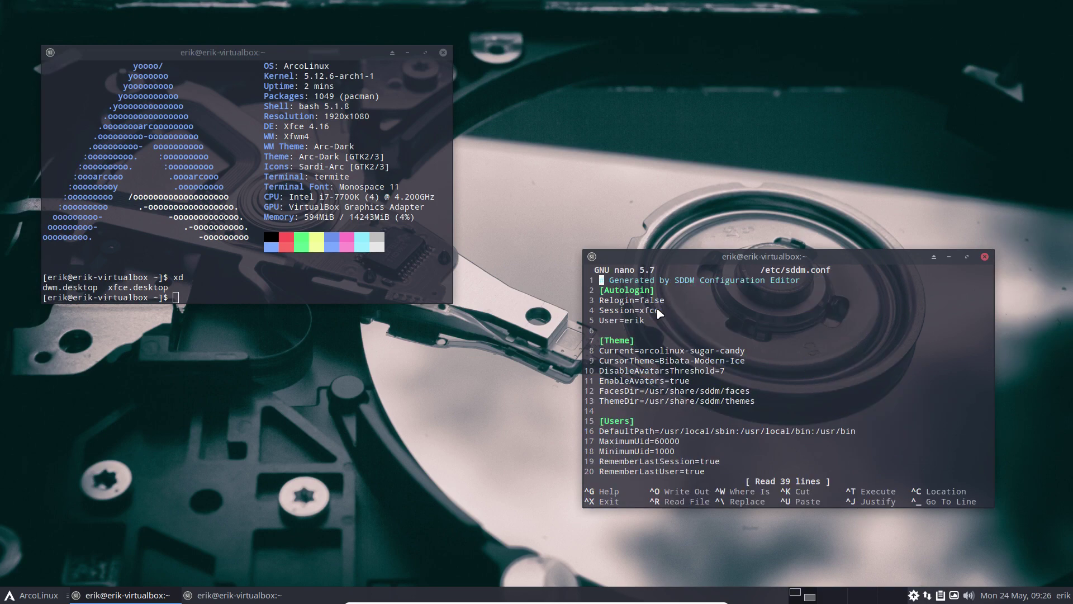
{"action": "key", "text": "Down"}
{"action": "key", "text": "Down"}
{"action": "key", "text": "Down"}
{"action": "key", "text": "Right"}
{"action": "key", "text": "Right"}
{"action": "key", "text": "Right"}
{"action": "key", "text": "Right"}
{"action": "key", "text": "Right"}
{"action": "key", "text": "Right"}
{"action": "key", "text": "Right"}
{"action": "key", "text": "Right"}
{"action": "key", "text": "Delete"}
{"action": "type", "text": "dwm"}
Launch SDDM Configuration from the app menu search for sddm
{"action": "left_click", "coordinate": [50, 595]}
{"action": "type", "text": "sddm"}
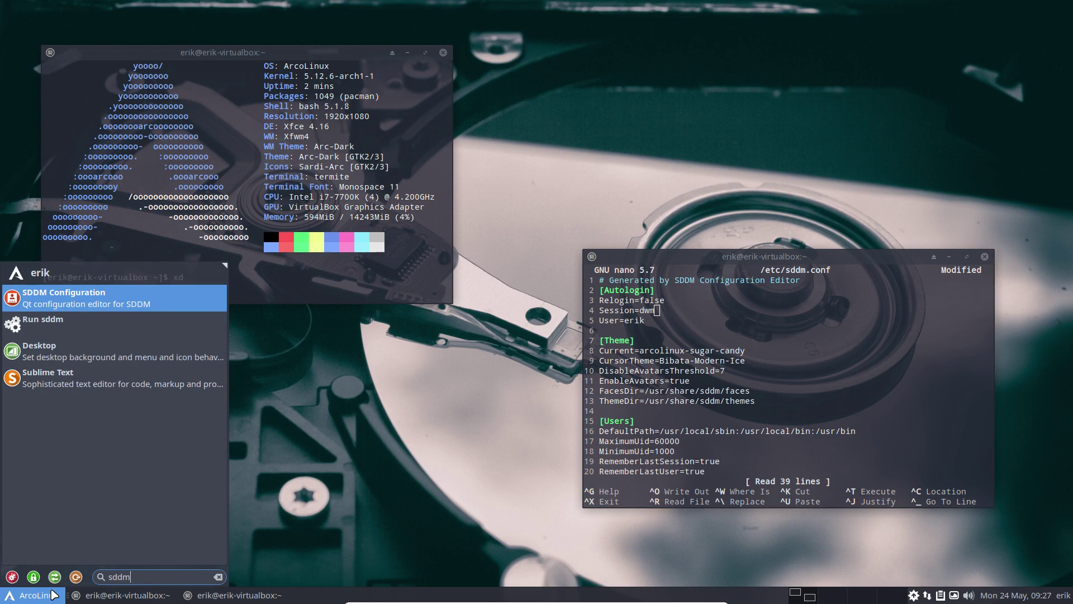
{"action": "key", "text": "Return"}
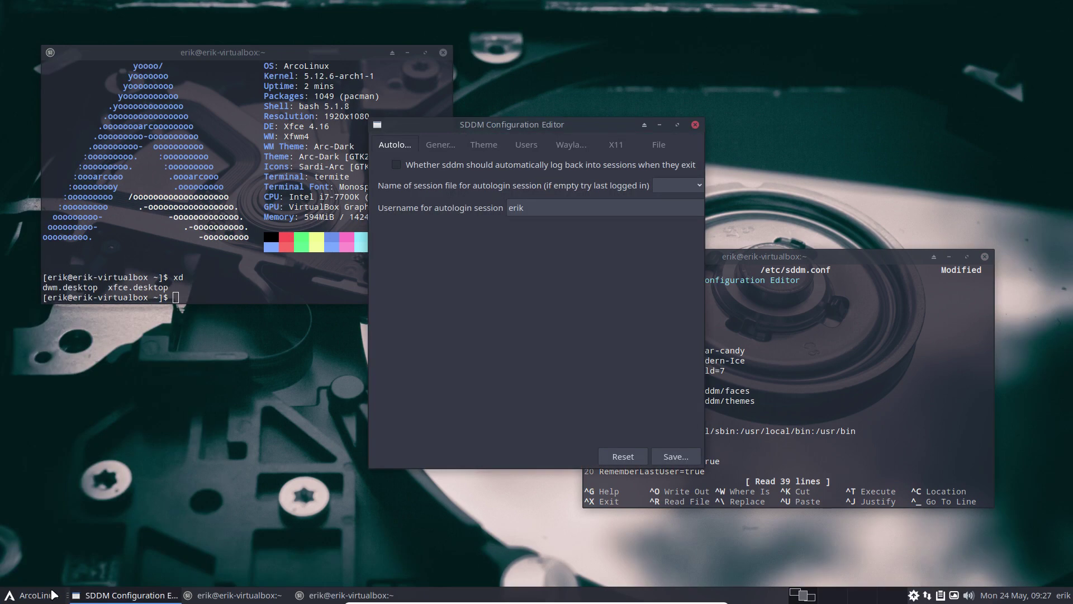
{"action": "left_click_drag", "start_coordinate": [570, 128], "coordinate": [278, 241]}
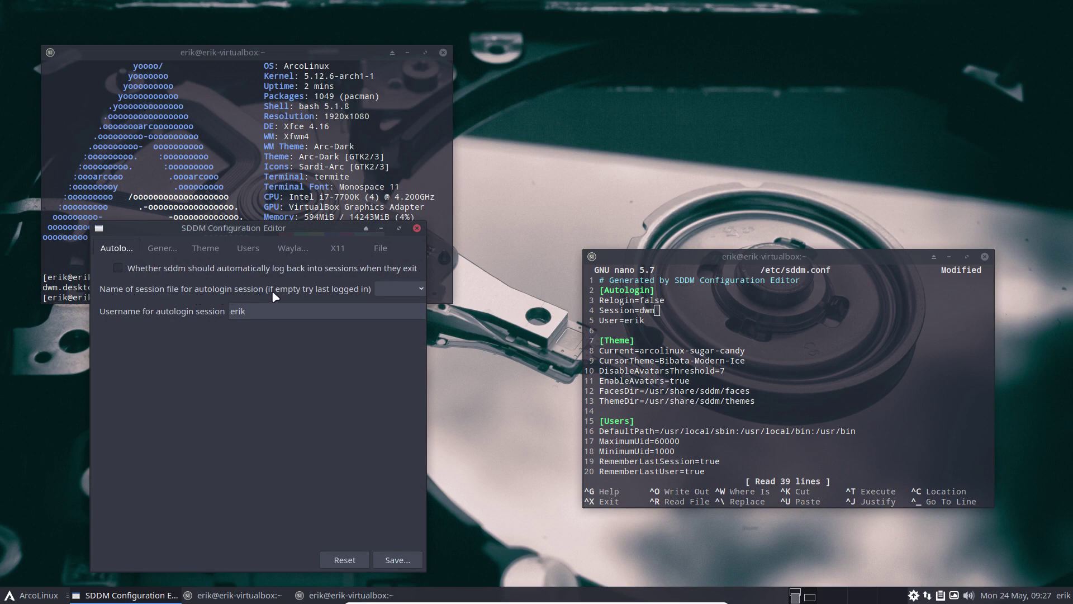
Set the autologin session to dwm.desktop and save the configuration
{"action": "left_click", "coordinate": [419, 291]}
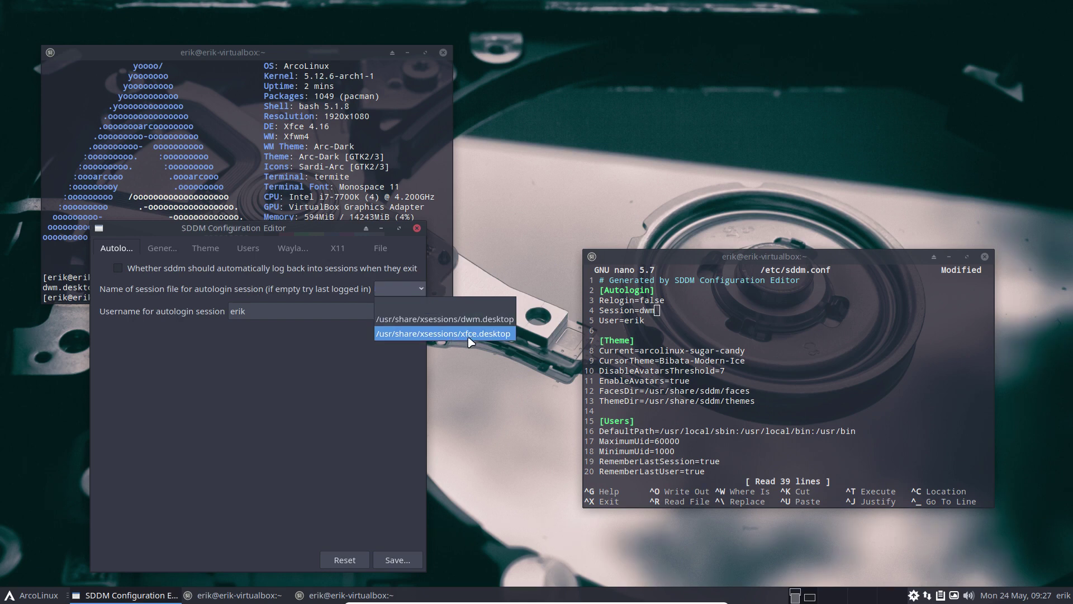
{"action": "left_click", "coordinate": [496, 323]}
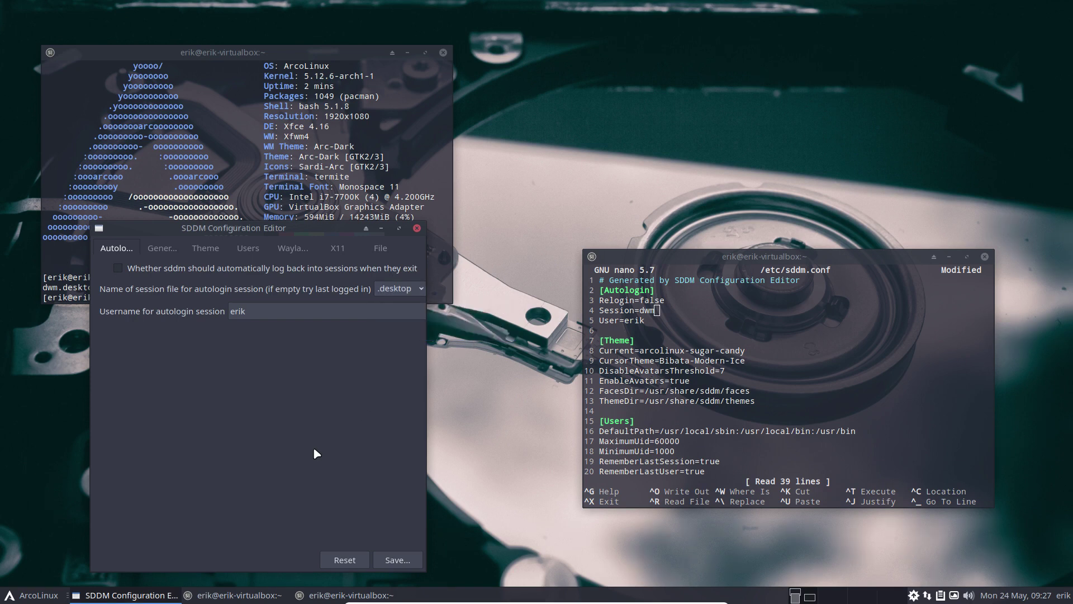
{"action": "left_click", "coordinate": [397, 560]}
Authenticate the SDDM save, then quit nano without saving its edits
{"action": "type", "text": "****"}
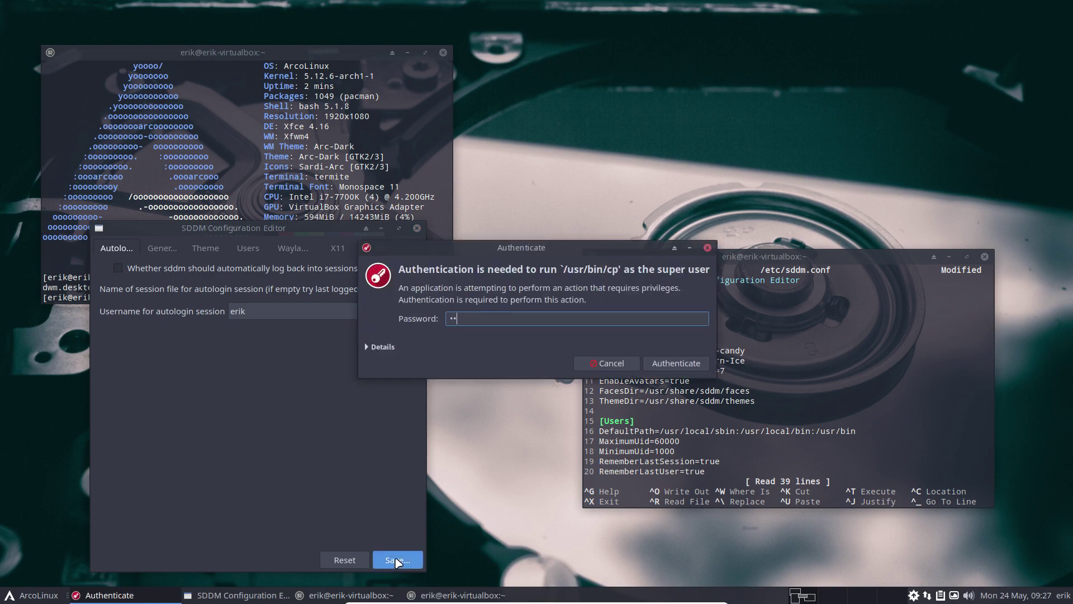
{"action": "key", "text": "Return"}
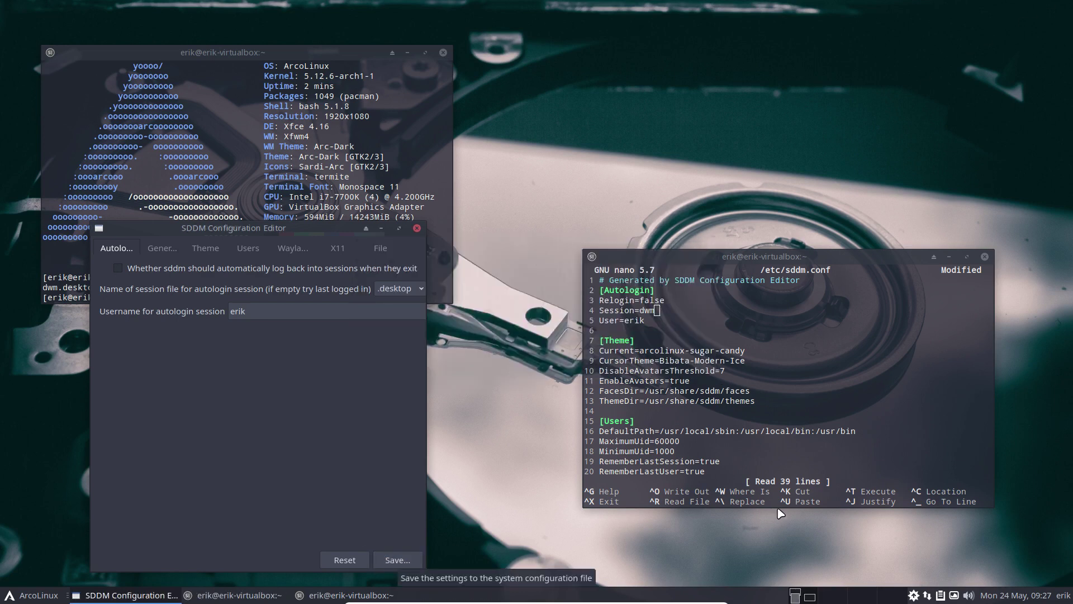
{"action": "left_click", "coordinate": [791, 455]}
{"action": "key", "text": "ctrl+x"}
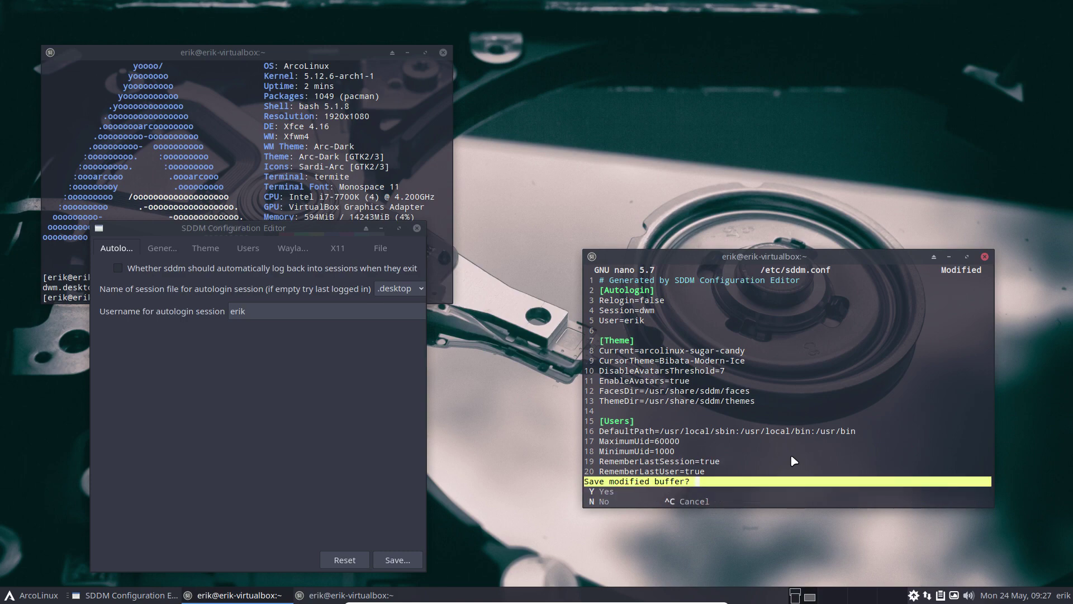
{"action": "key", "text": "n"}
Rerun nsddm to confirm Session=/usr/share/xsessions/dwm.desktop in /etc/sddm.conf
{"action": "key", "text": "Up"}
{"action": "key", "text": "Return"}
{"action": "key", "text": "Down"}
{"action": "key", "text": "Down"}
{"action": "key", "text": "Down"}
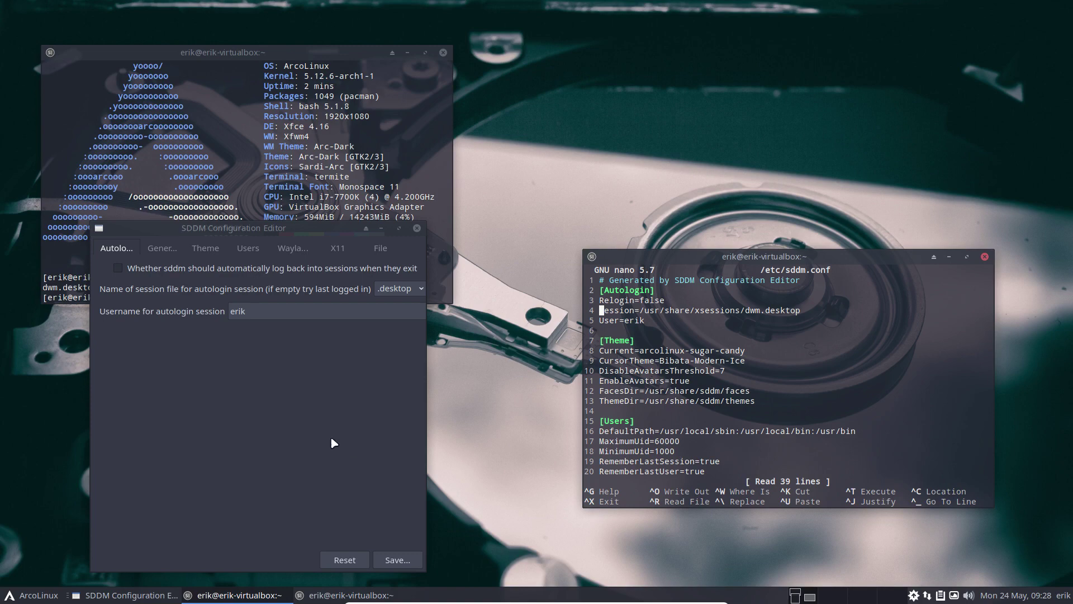
{"action": "left_click_drag", "start_coordinate": [291, 226], "coordinate": [302, 175]}
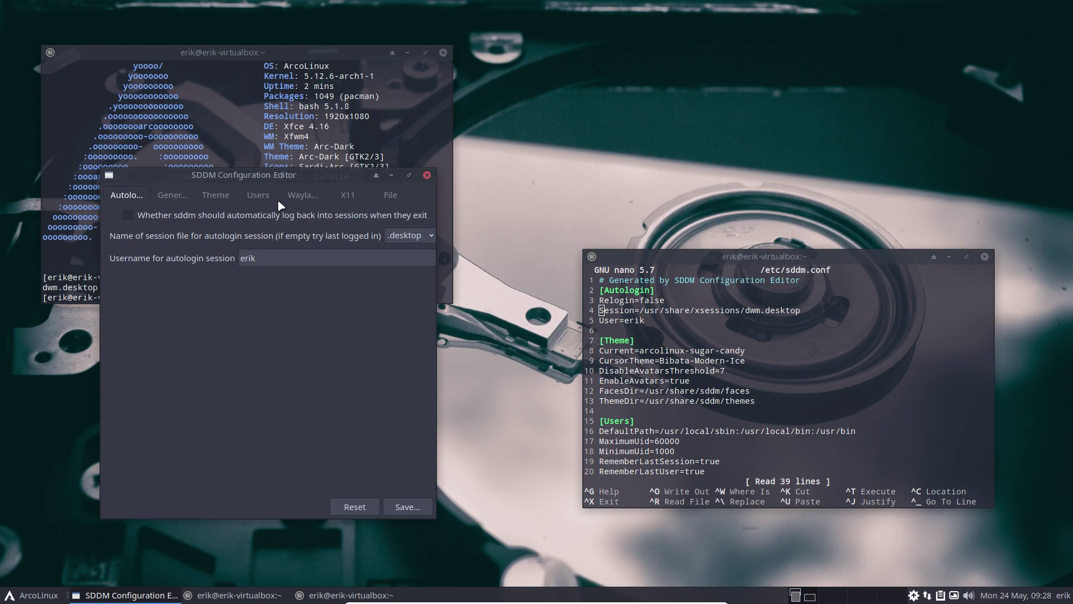
Log out of the Xfce session and reboot the VM from the SDDM login screen
{"action": "left_click", "coordinate": [35, 596]}
{"action": "left_click", "coordinate": [76, 578]}
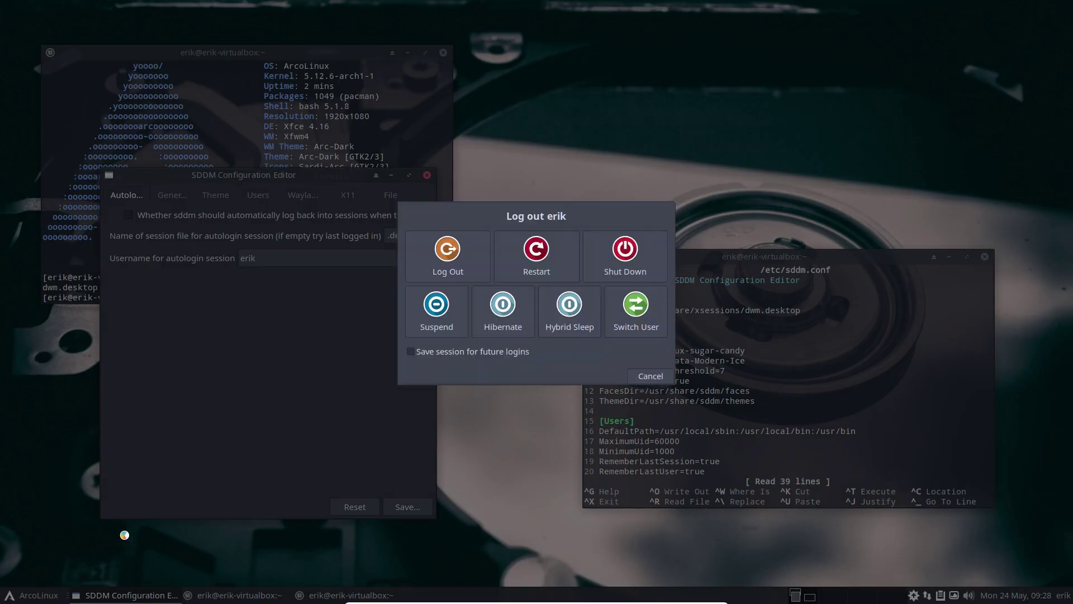
{"action": "left_click", "coordinate": [431, 254]}
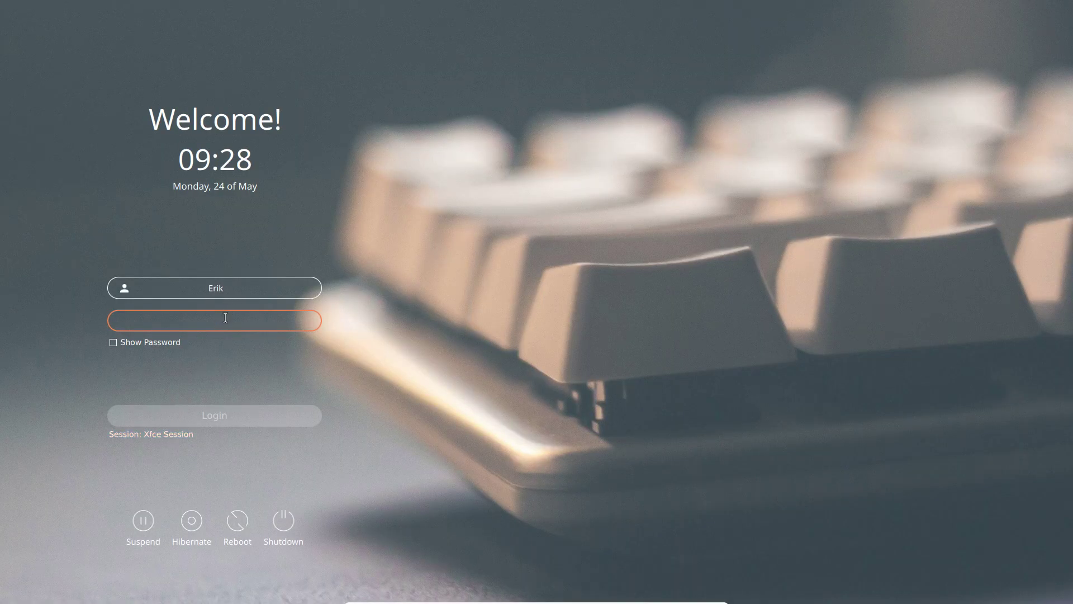
{"action": "type", "text": "****"}
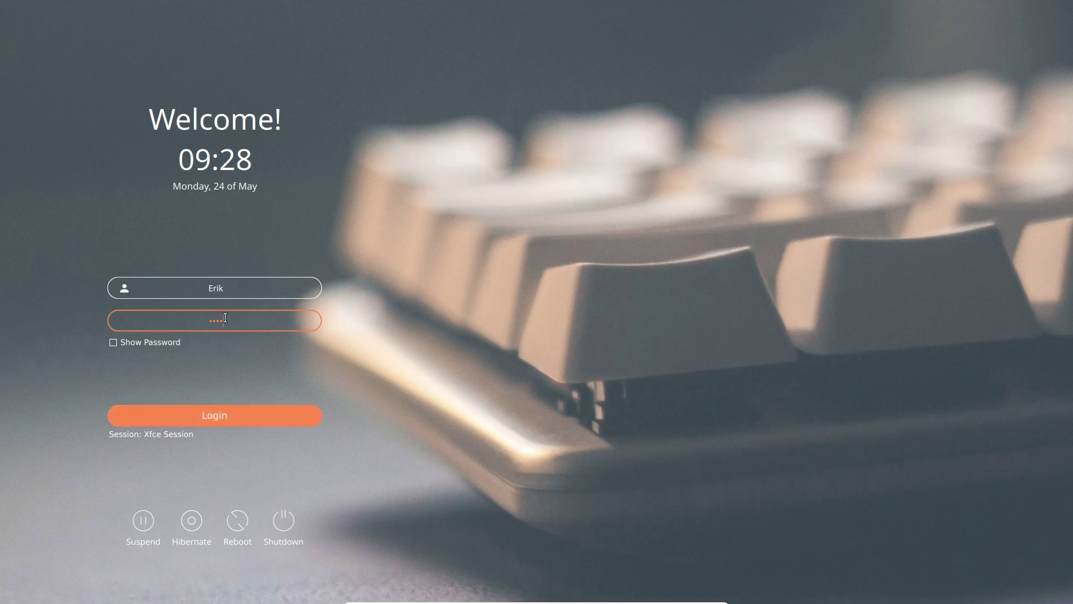
{"action": "left_click", "coordinate": [236, 522]}
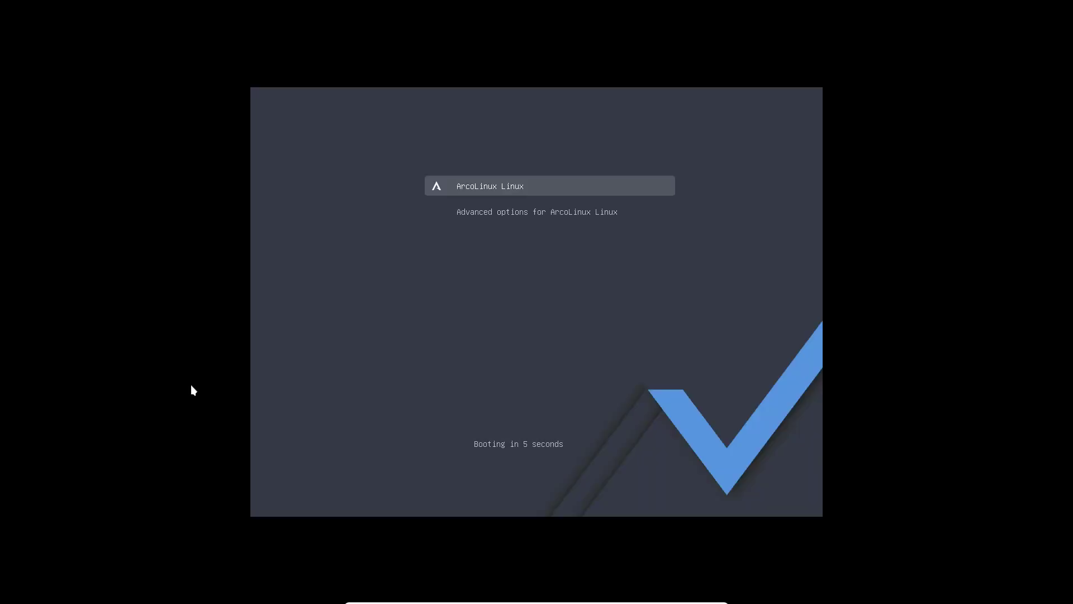
Boot the default ArcoLinux GRUB entry and take the VM out of full screen
{"action": "key", "text": "Return"}
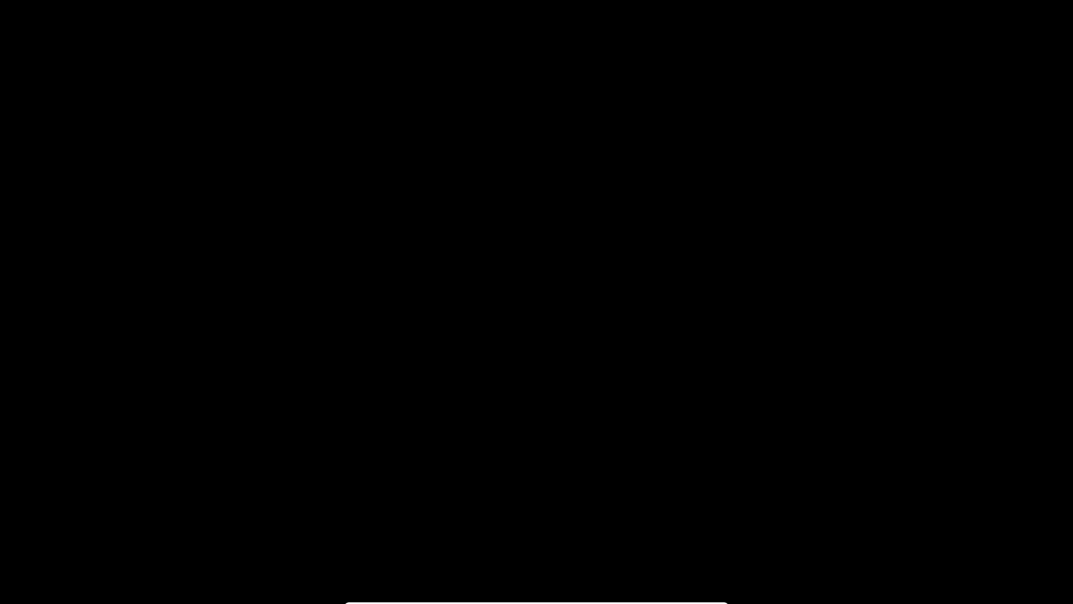
{"action": "key", "text": "ctrl+f"}
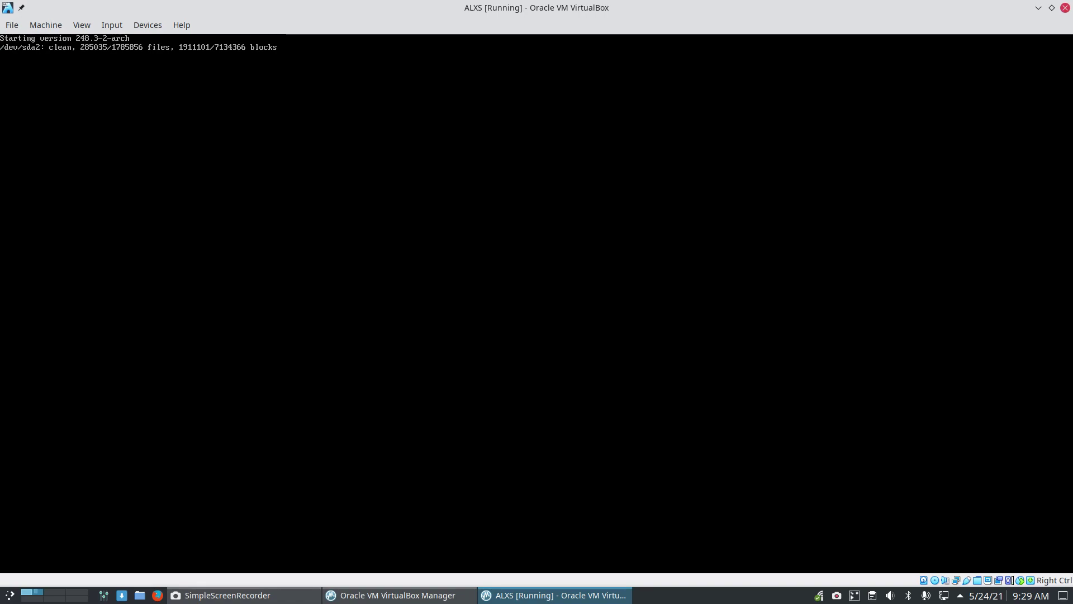
Un-maximize the VM window, switch to virtual desktop 2, then return to desktop 1
{"action": "left_click_drag", "start_coordinate": [510, 7], "coordinate": [468, 52]}
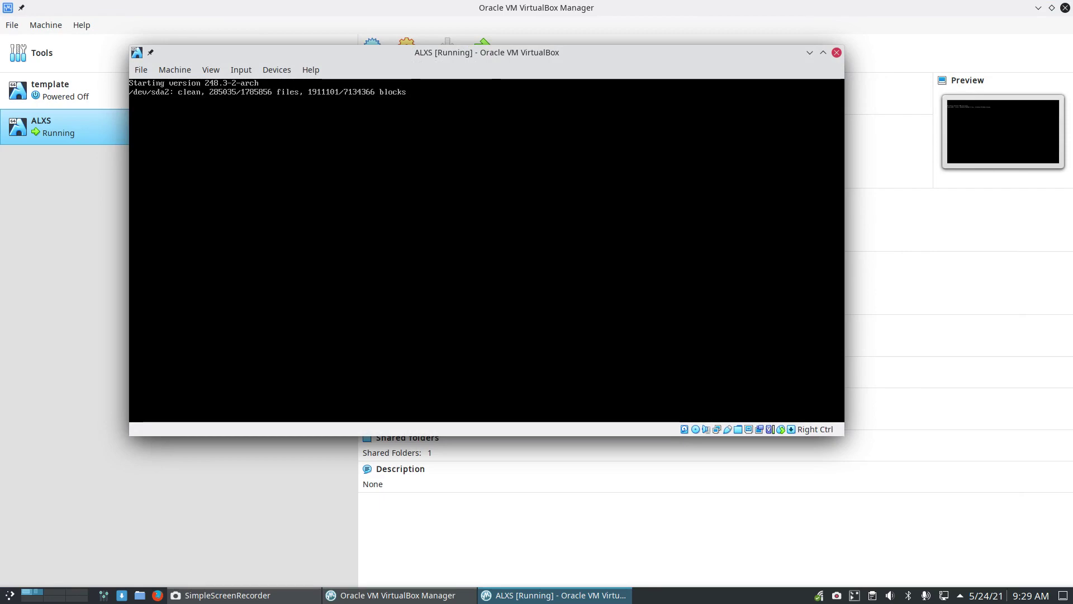
{"action": "key", "text": "ctrl+F2"}
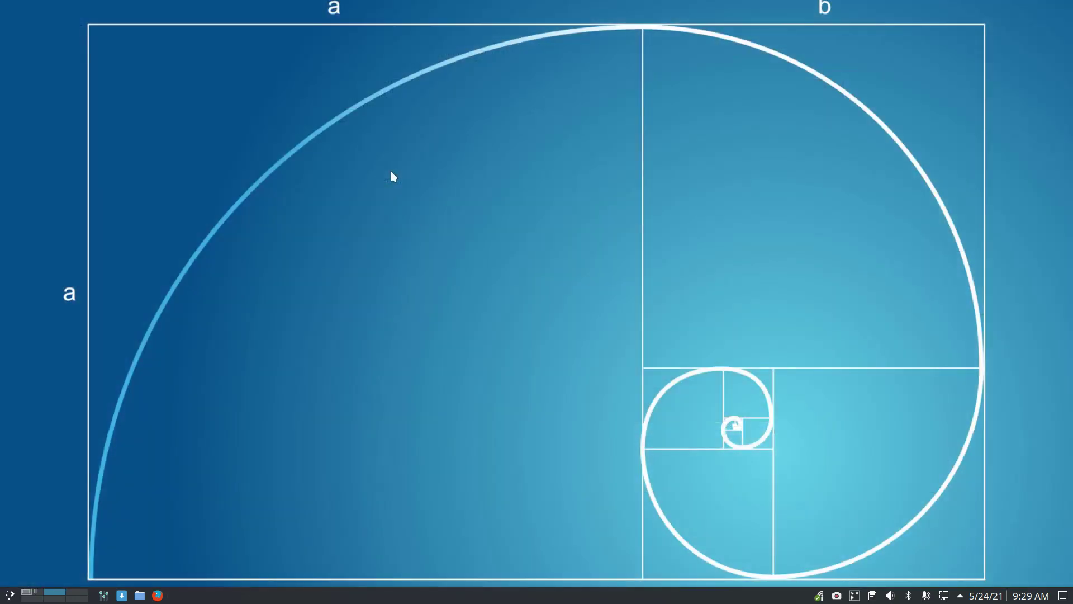
{"action": "left_click", "coordinate": [32, 592]}
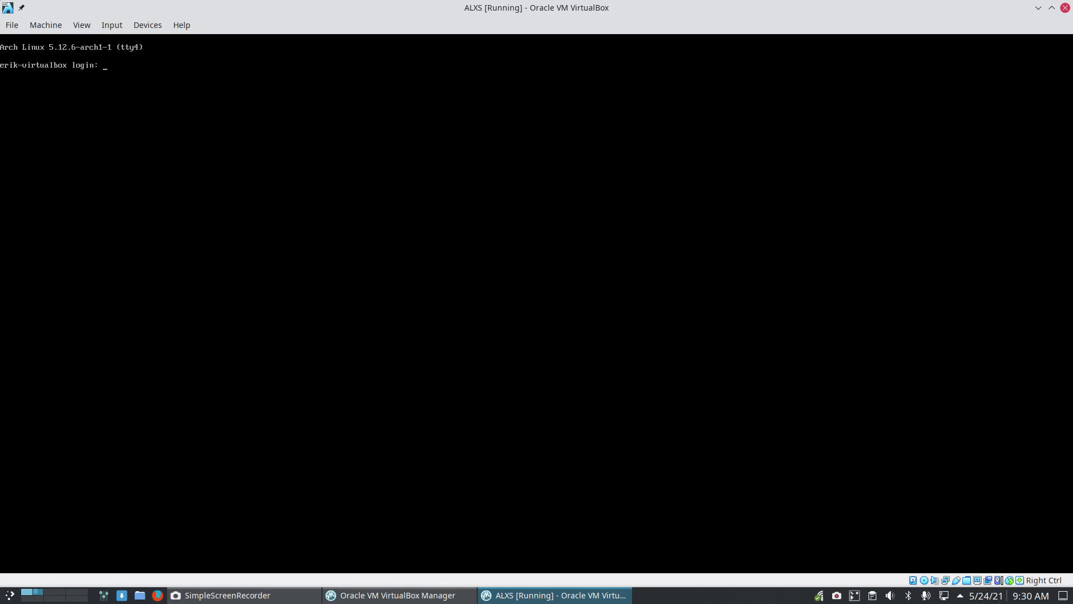
Log in on the text console and open /etc/sddm.conf with the nsddm alias
{"action": "type", "text": "rik"}
{"action": "key", "text": "Return"}
{"action": "key", "text": "Return"}
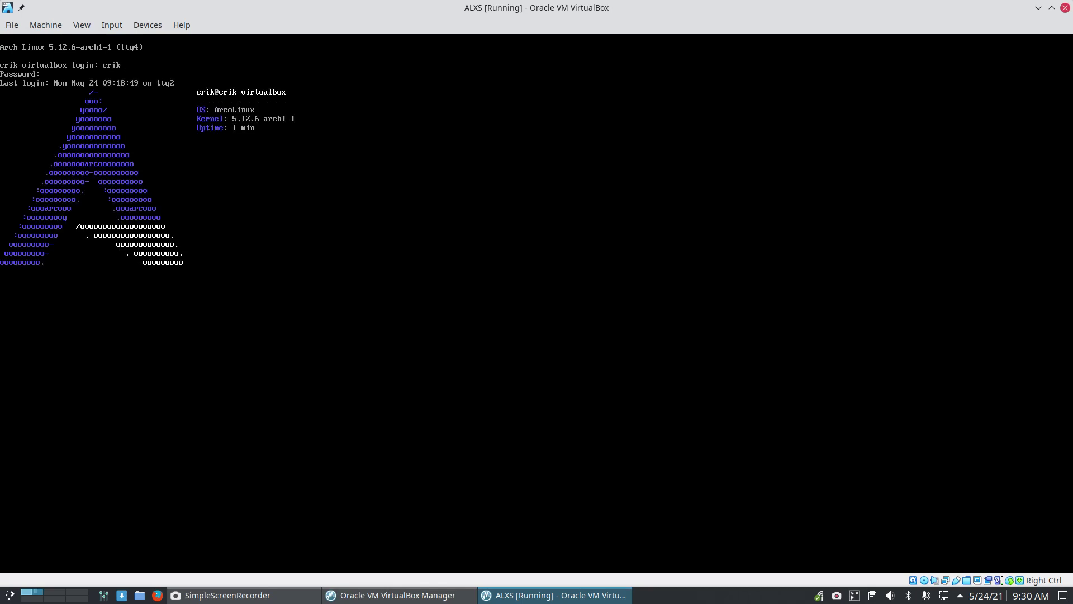
{"action": "type", "text": "nsddm"}
{"action": "key", "text": "Return"}
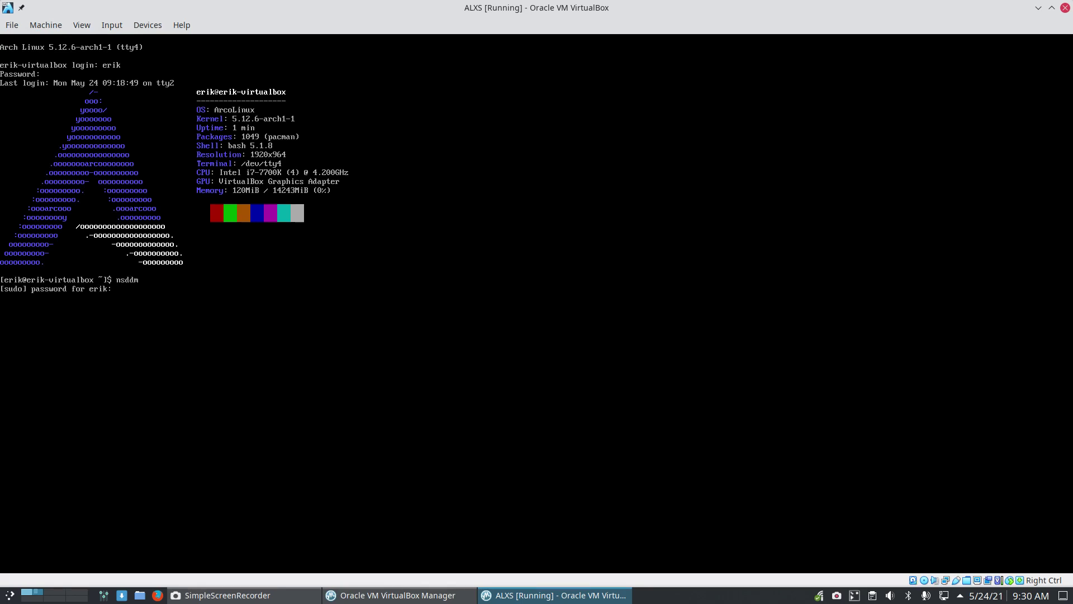
{"action": "key", "text": "Return"}
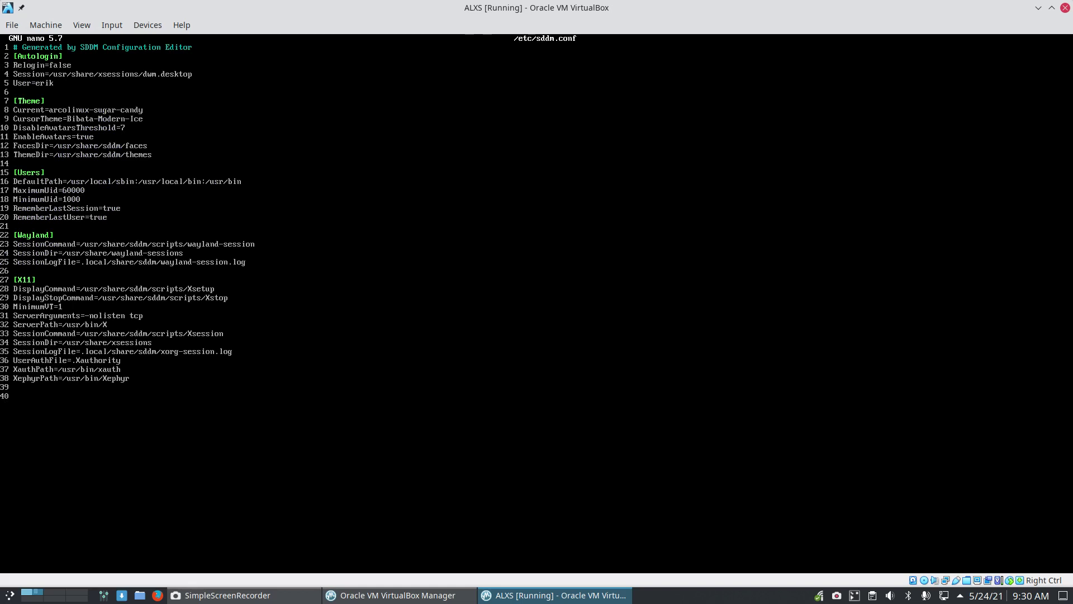
Trim the session path to Session=dwm, save sddm.conf and exit nano
{"action": "key", "text": "Delete"}
{"action": "key", "text": "Delete"}
{"action": "key", "text": "Delete"}
{"action": "key", "text": "Delete"}
{"action": "key", "text": "Delete"}
{"action": "key", "text": "Delete"}
{"action": "key", "text": "Delete"}
{"action": "key", "text": "Delete"}
{"action": "key", "text": "Delete"}
{"action": "key", "text": "Delete"}
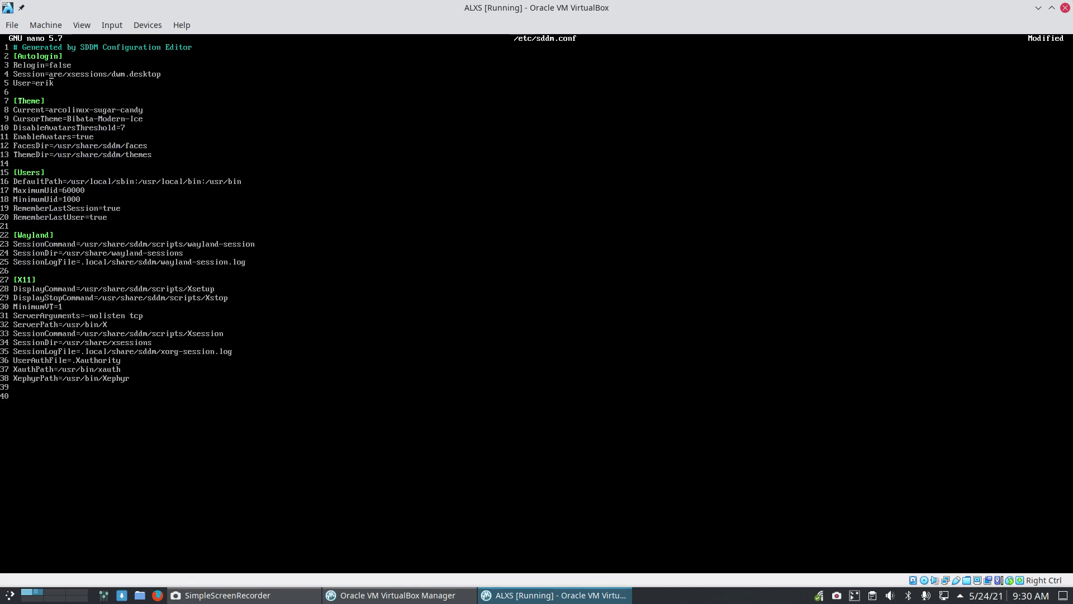
{"action": "key", "text": "Delete"}
{"action": "key", "text": "Delete"}
{"action": "key", "text": "Delete"}
{"action": "key", "text": "Delete"}
{"action": "key", "text": "Delete"}
{"action": "key", "text": "Delete"}
{"action": "key", "text": "Delete"}
{"action": "key", "text": "Delete"}
{"action": "key", "text": "Delete"}
{"action": "key", "text": "Delete"}
{"action": "key", "text": "Delete"}
{"action": "key", "text": "Delete"}
{"action": "key", "text": "Delete"}
{"action": "key", "text": "Delete"}
{"action": "key", "text": "Delete"}
{"action": "key", "text": "Delete"}
{"action": "key", "text": "Delete"}
{"action": "key", "text": "Delete"}
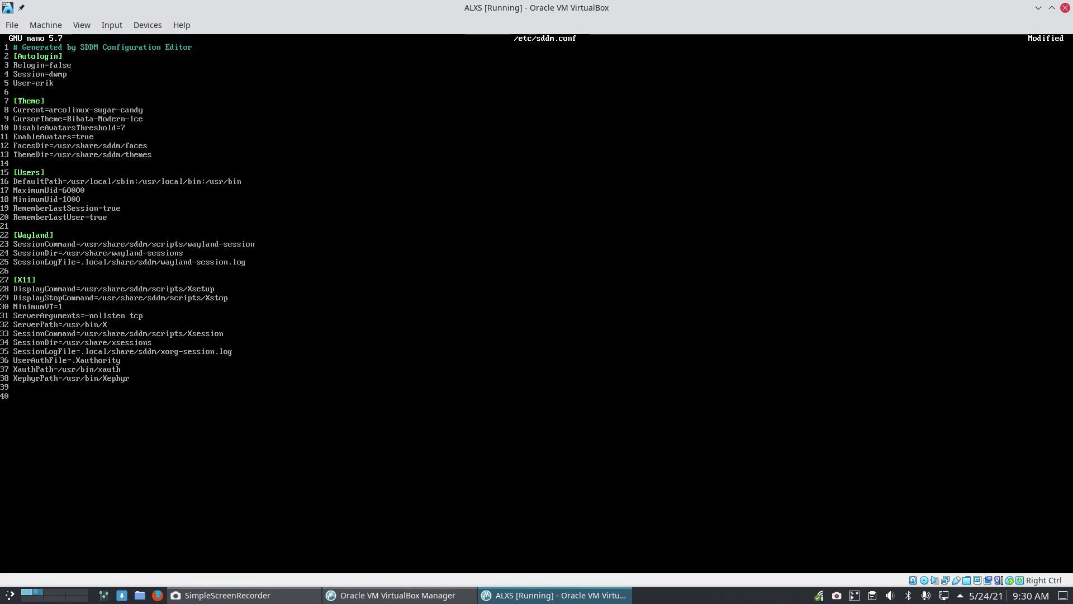
{"action": "key", "text": "Delete"}
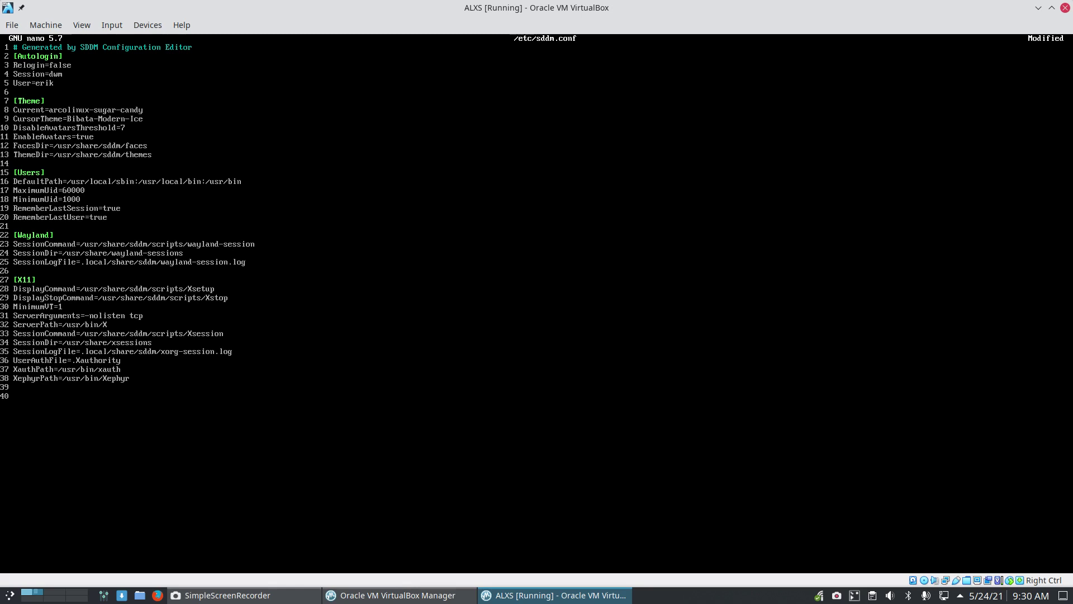
{"action": "key", "text": "ctrl+s"}
{"action": "key", "text": "ctrl+x"}
Go full screen, recheck the saved sddm.conf, then reboot with the sr alias
{"action": "key", "text": "ctrl+f"}
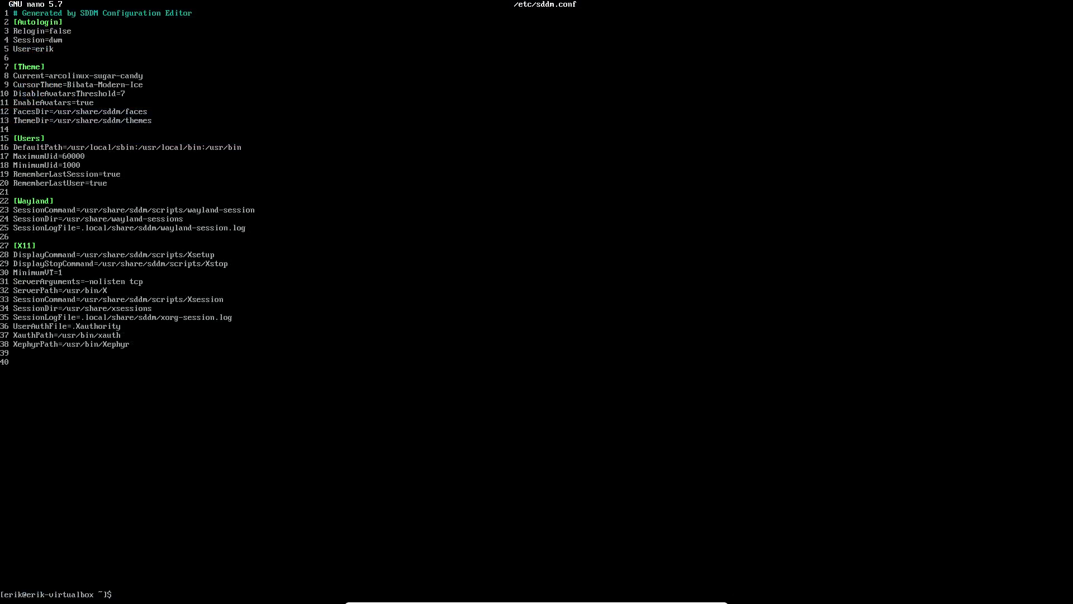
{"action": "type", "text": "nsddm"}
{"action": "key", "text": "Return"}
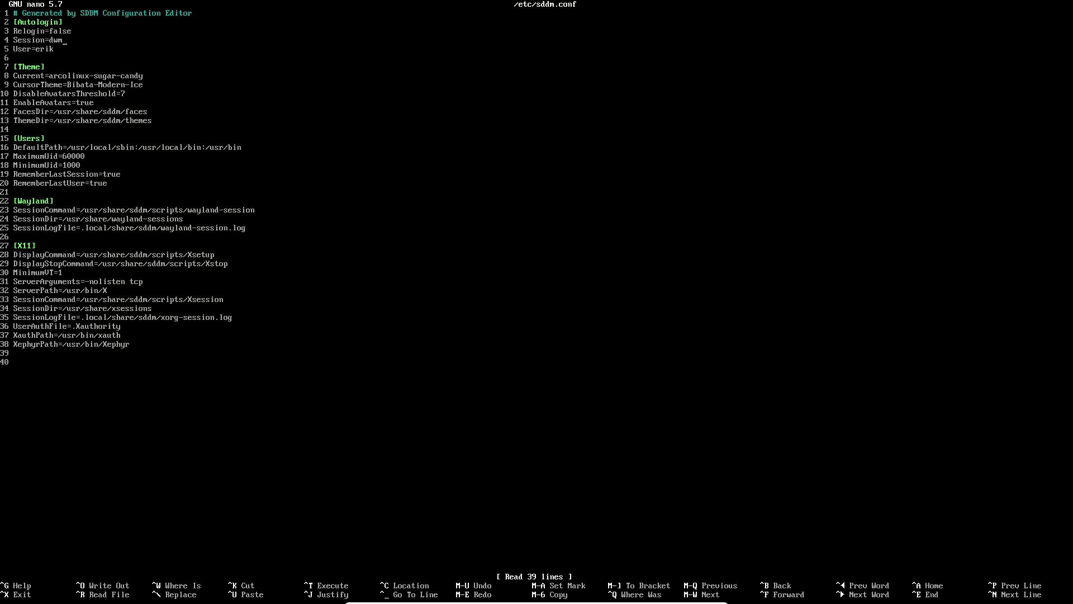
{"action": "key", "text": "ctrl+x"}
{"action": "type", "text": "y"}
{"action": "key", "text": "Return"}
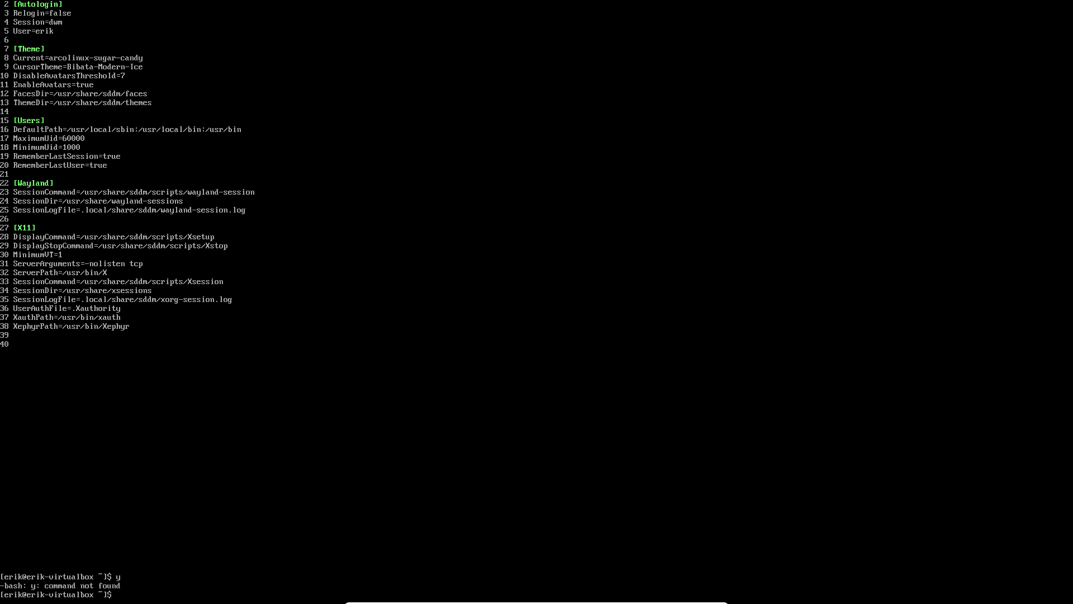
{"action": "type", "text": "sr"}
{"action": "key", "text": "Return"}
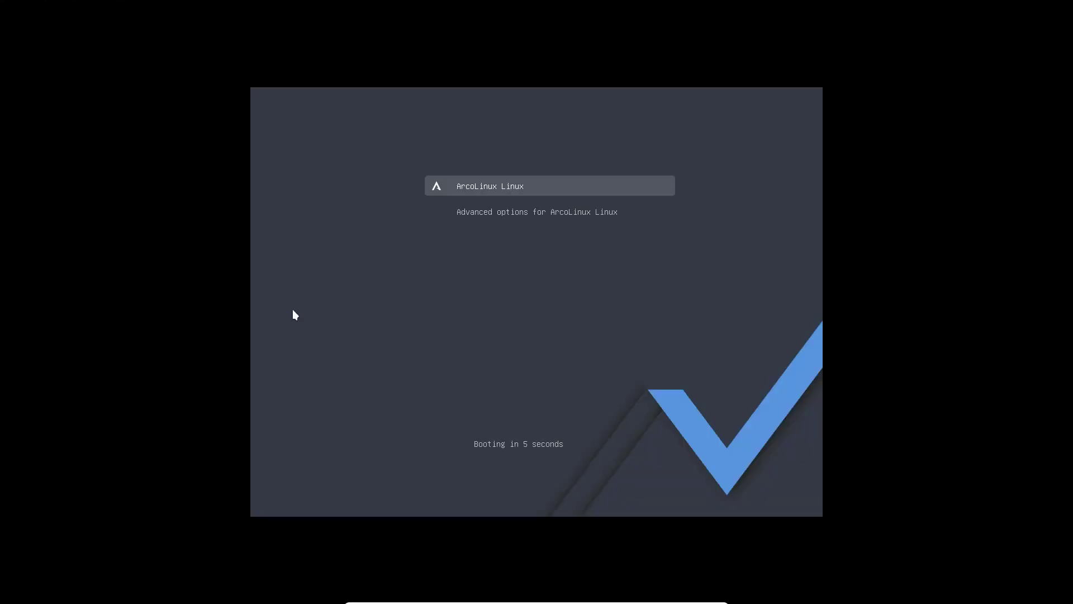
Boot the default ArcoLinux GRUB entry so SDDM autologs into dwm
{"action": "key", "text": "Return"}
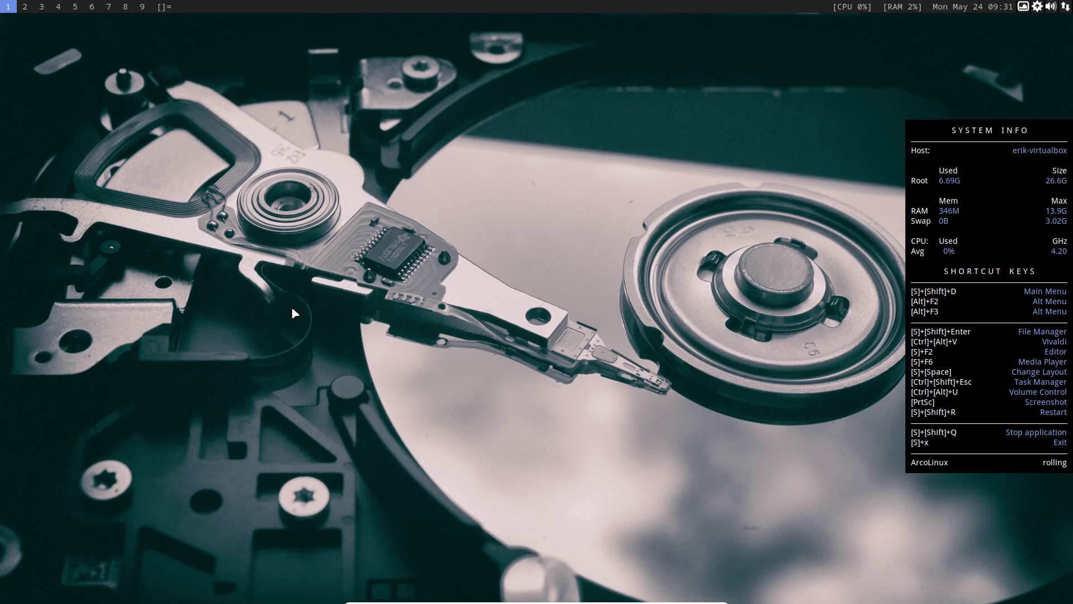
Open a urxvt terminal, view and close pacman.conf via npacman, then run alias
{"action": "key", "text": "super+Return"}
{"action": "type", "text": "npacman"}
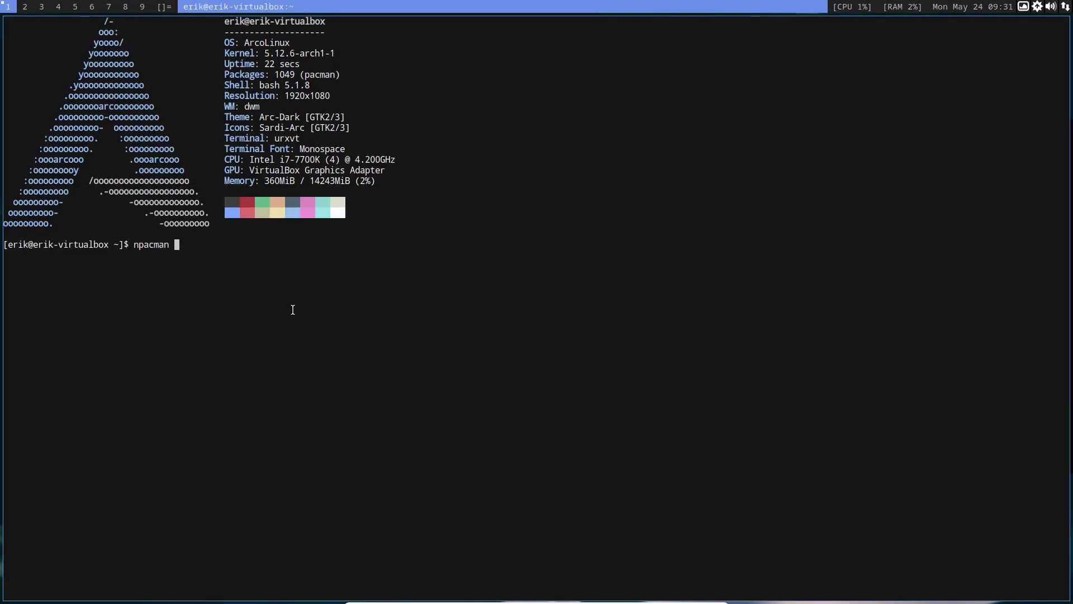
{"action": "key", "text": "Return"}
{"action": "key", "text": "Return"}
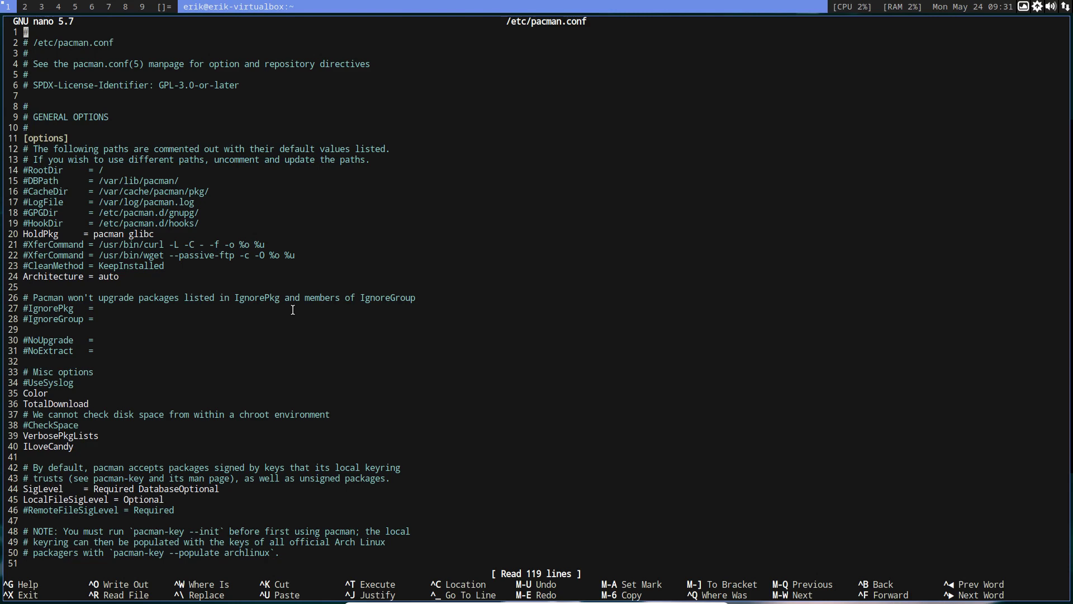
{"action": "key", "text": "ctrl+x"}
{"action": "type", "text": "alias"}
{"action": "key", "text": "Return"}
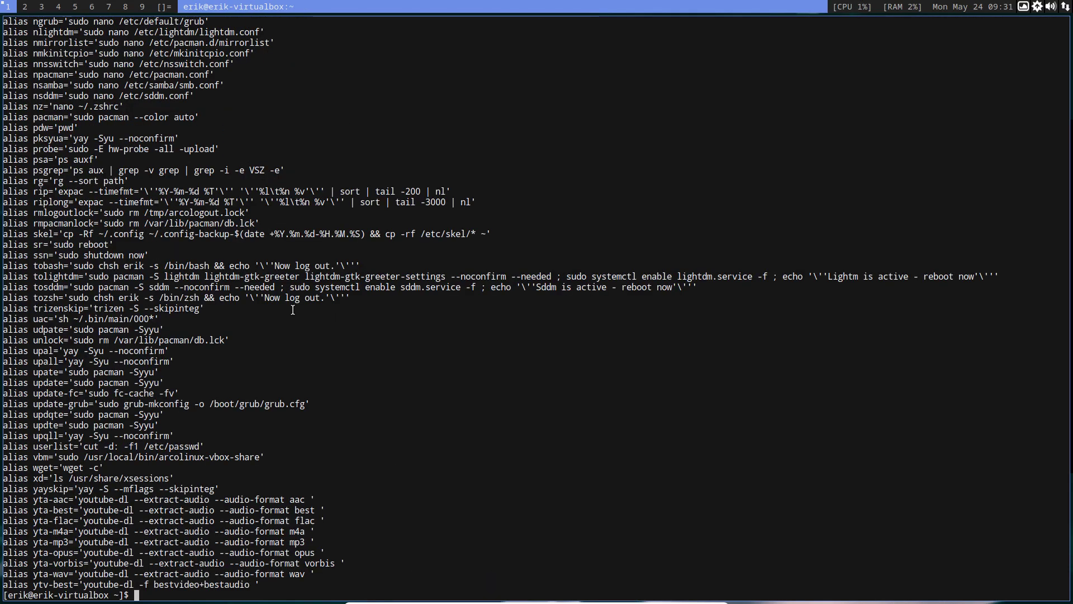